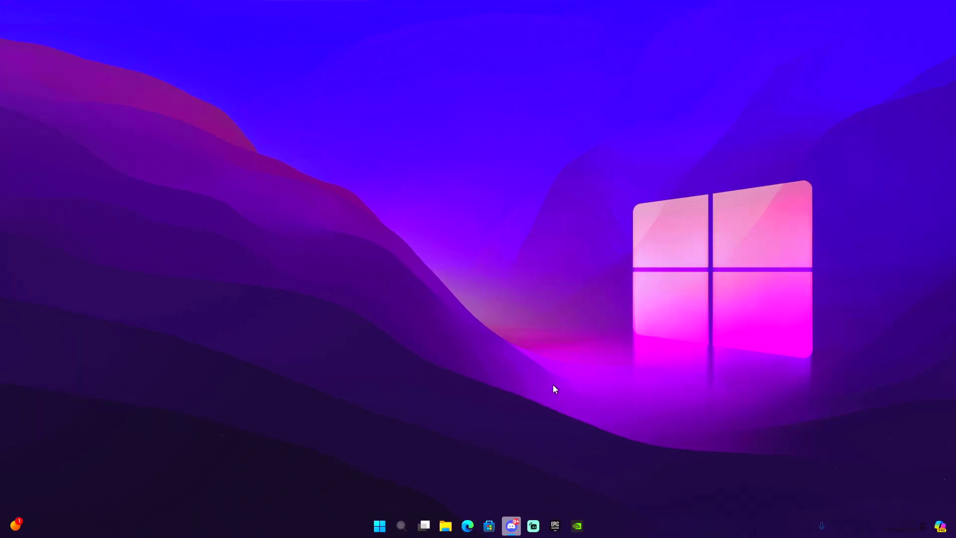
Install the GeForce Game Ready Driver 560.94 from the NVIDIA app and postpone the system restart.
{"action": "left_click", "coordinate": [576, 525]}
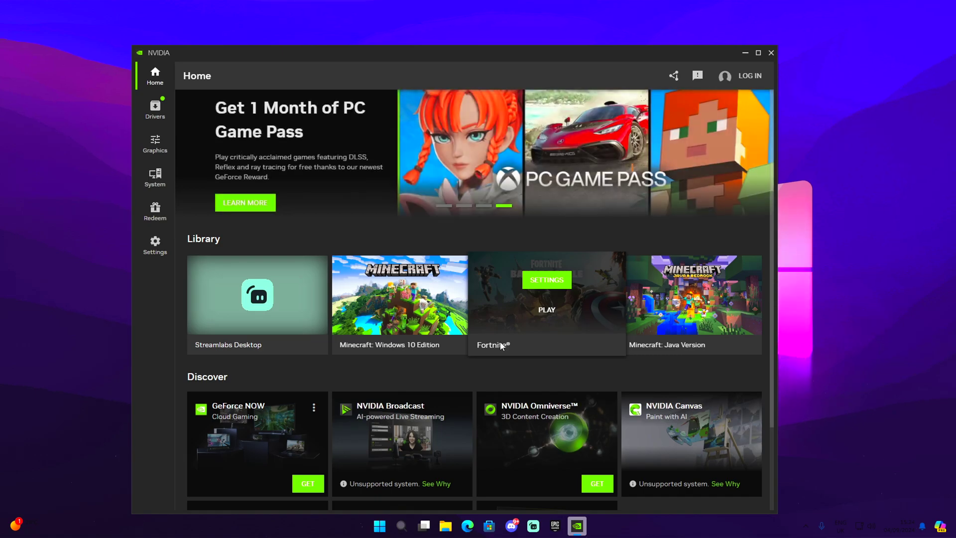
{"action": "left_click", "coordinate": [758, 53]}
{"action": "left_click", "coordinate": [21, 67]}
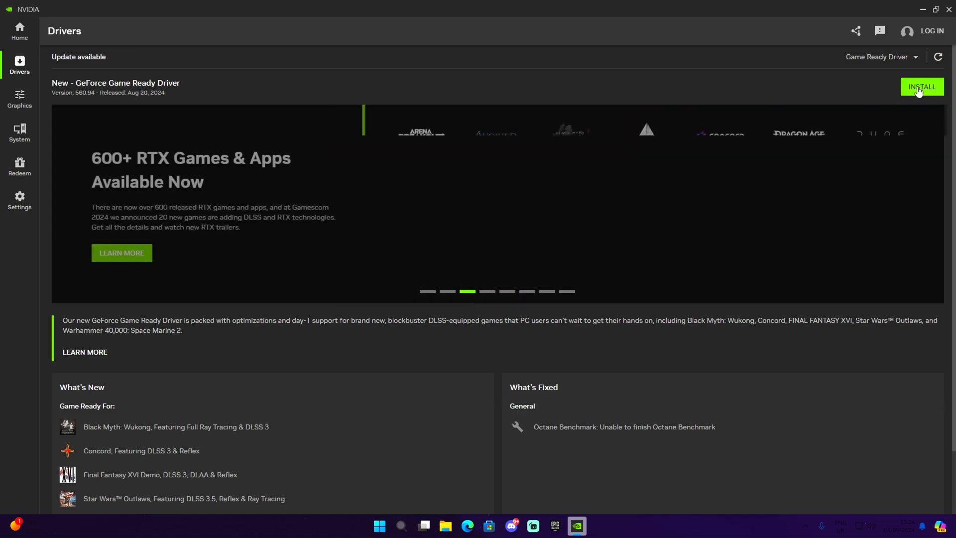
{"action": "left_click", "coordinate": [903, 93]}
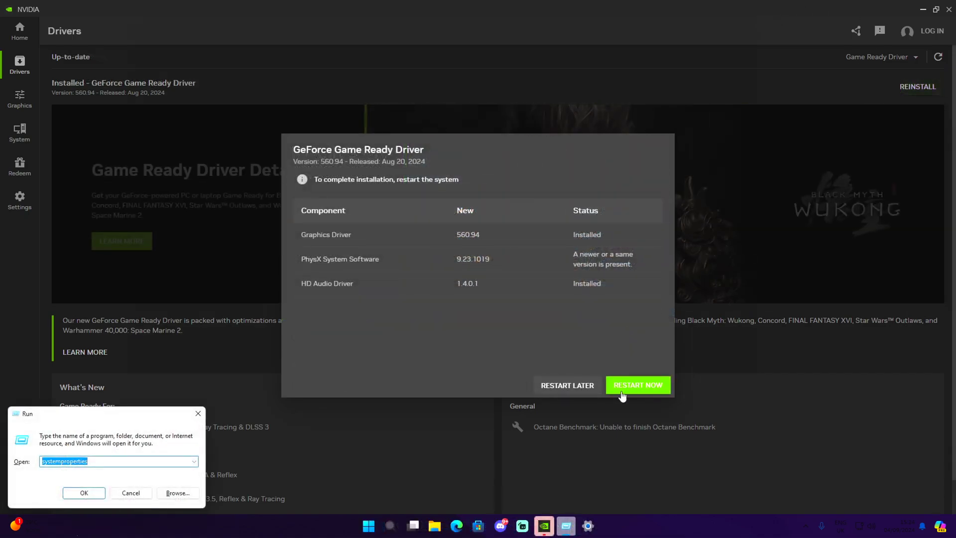
{"action": "left_click", "coordinate": [559, 386]}
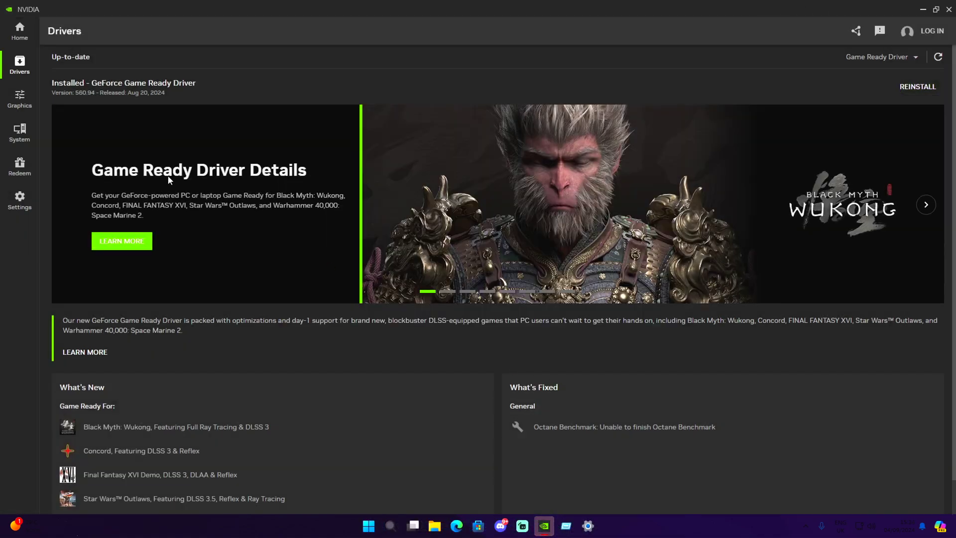
Review the NVIDIA app's graphics program settings and its overlay feature settings, and close the app.
{"action": "left_click", "coordinate": [11, 105]}
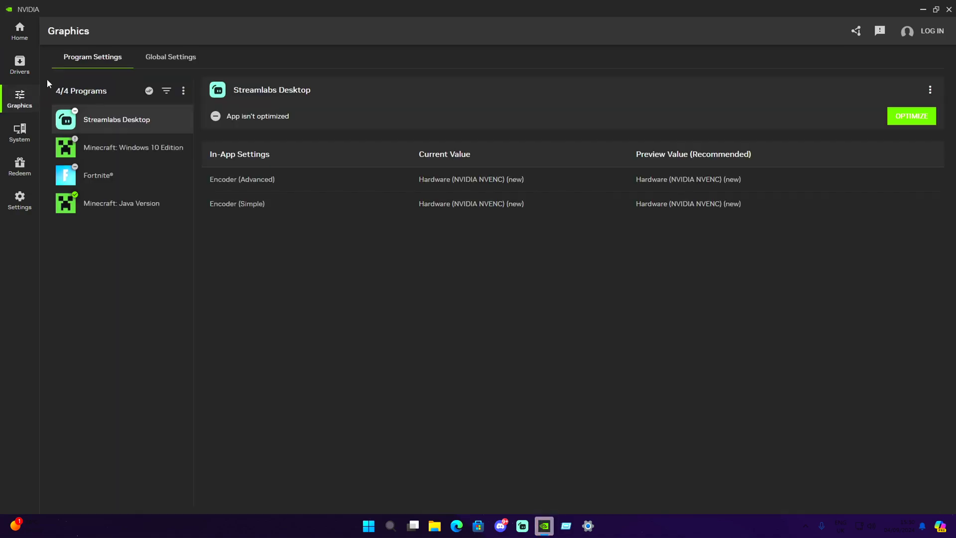
{"action": "left_click", "coordinate": [14, 202]}
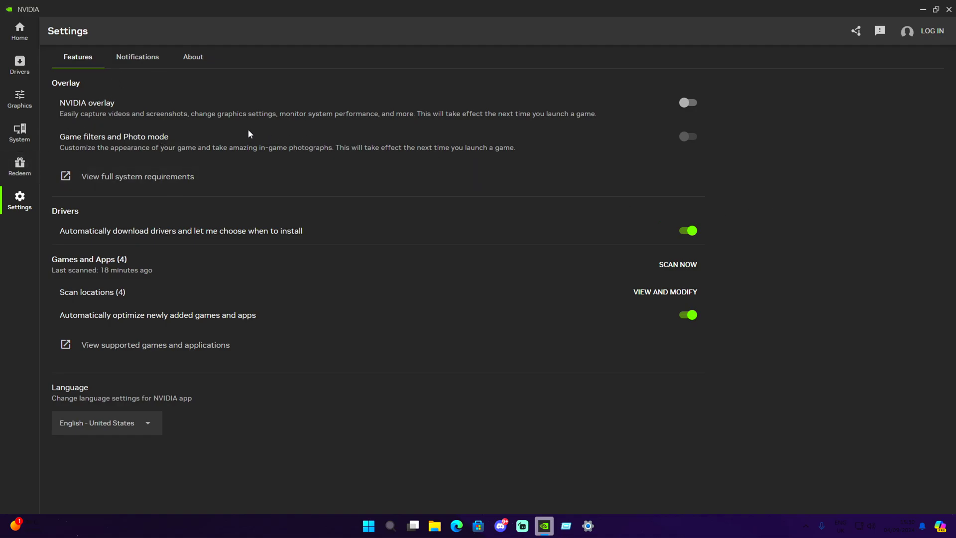
{"action": "key", "text": "alt+F4"}
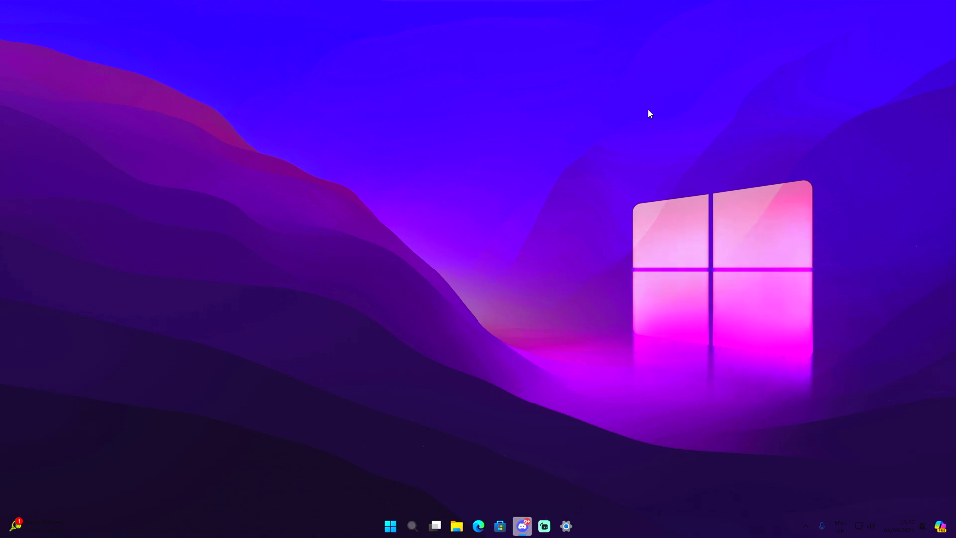
Run systempropertiesperformance.exe to bring up Performance Options and adjust the visual effects for best performance.
{"action": "key", "text": "super+r"}
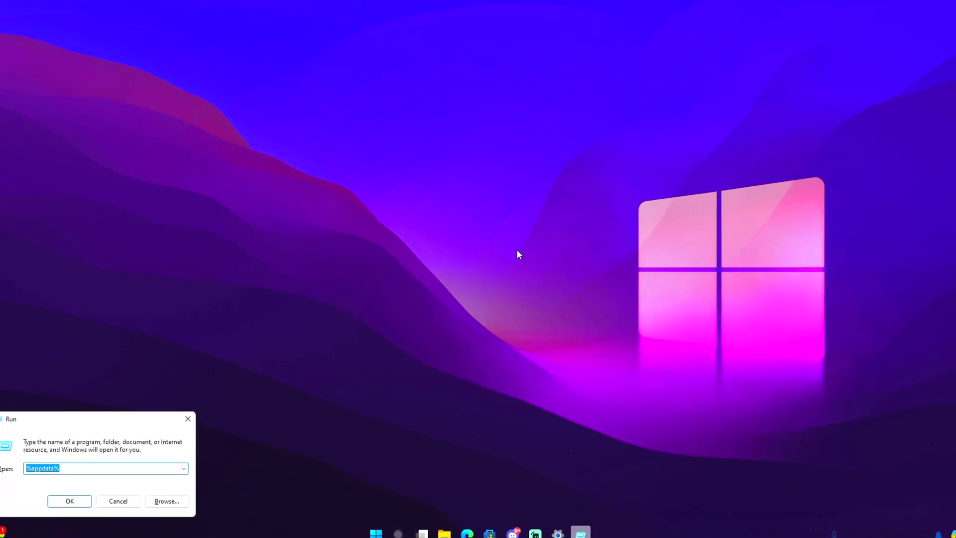
{"action": "left_click_drag", "start_coordinate": [100, 414], "coordinate": [477, 176]}
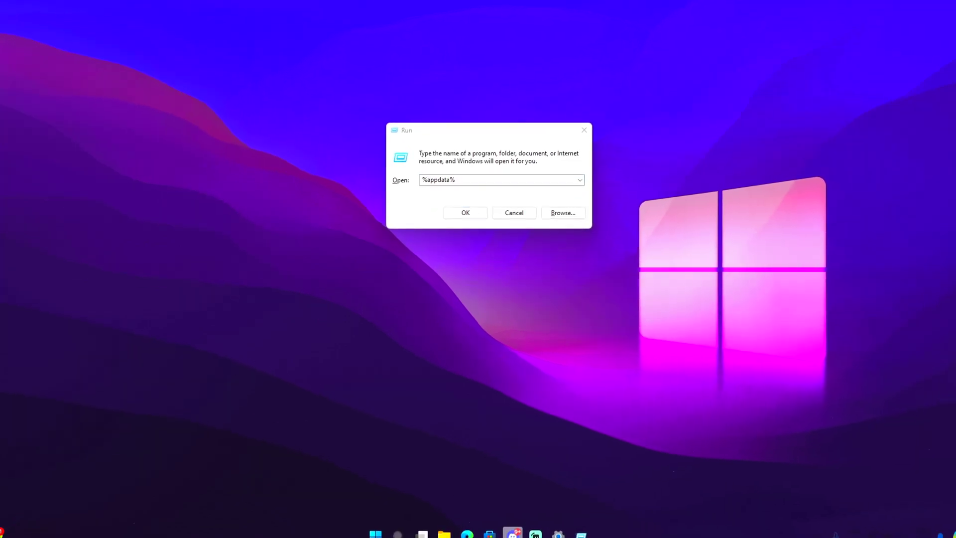
{"action": "left_click", "coordinate": [381, 227]}
{"action": "type", "text": "systempropertiesperformance.exe"}
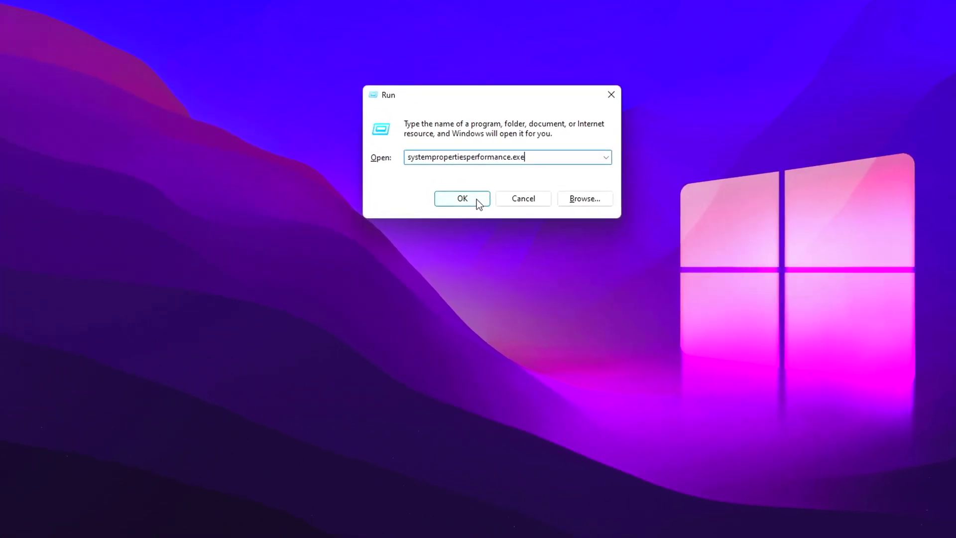
{"action": "left_click", "coordinate": [477, 199]}
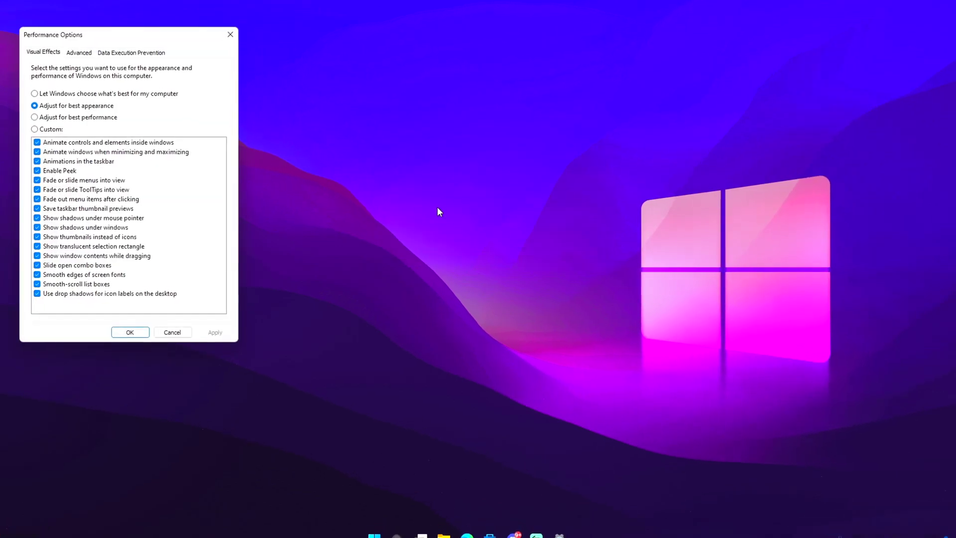
{"action": "left_click_drag", "start_coordinate": [171, 38], "coordinate": [486, 75]}
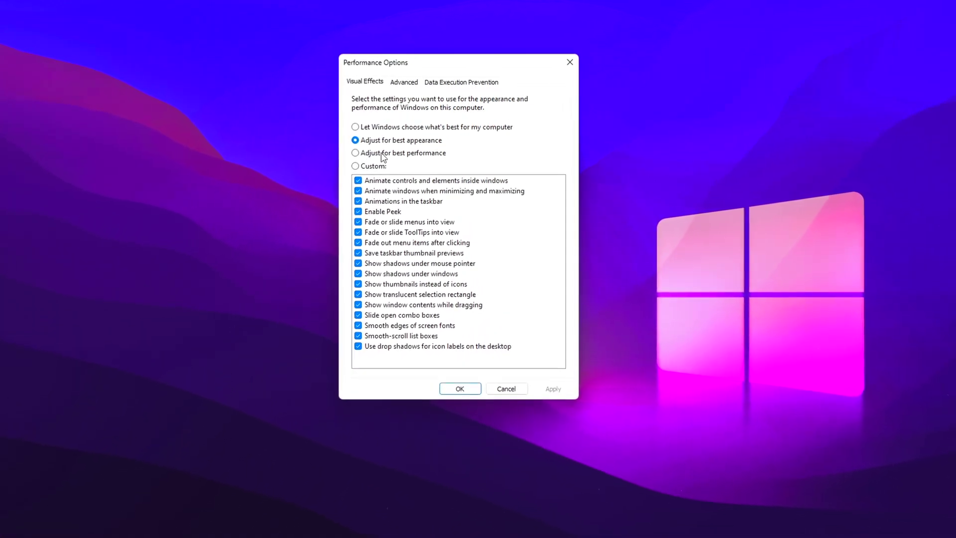
{"action": "left_click", "coordinate": [358, 152]}
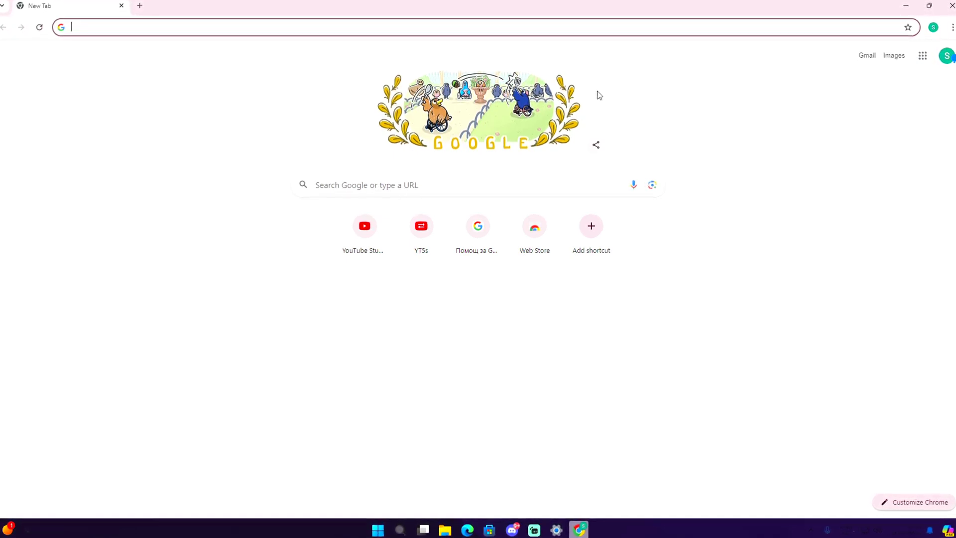
Switch to Chrome, search for "geforce gpu" and open NVIDIA's GeForce graphics cards page.
{"action": "type", "text": "goe"}
{"action": "key", "text": "BackSpace"}
{"action": "key", "text": "BackSpace"}
{"action": "key", "text": "BackSpace"}
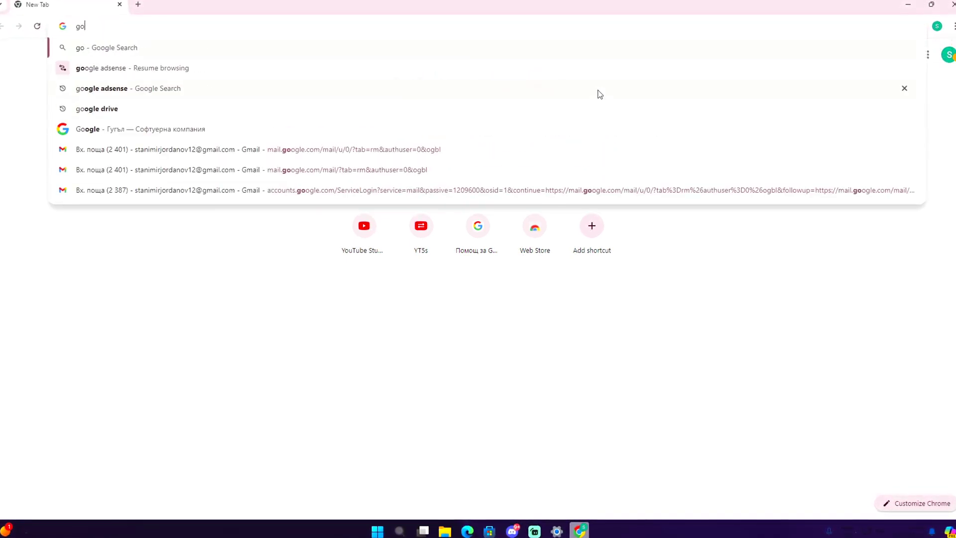
{"action": "type", "text": "geforce "}
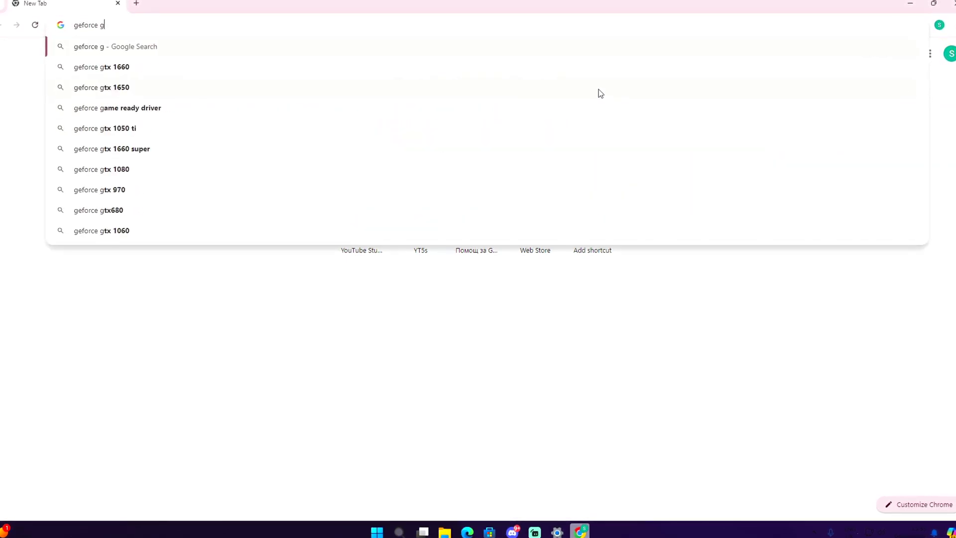
{"action": "type", "text": "gpus"}
{"action": "key", "text": "BackSpace"}
{"action": "key", "text": "Return"}
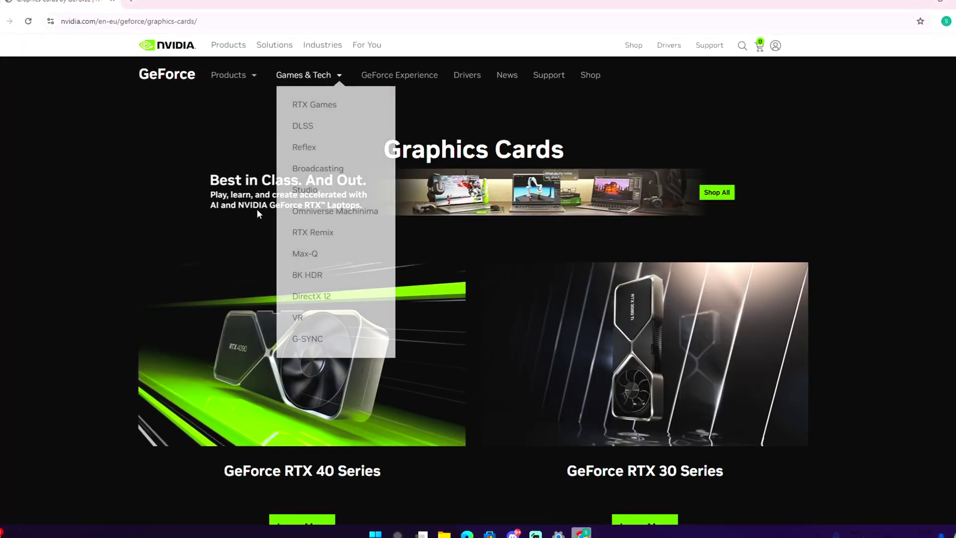
Accept all cookies on the NVIDIA page and look through the listed GeForce graphics card series.
{"action": "scroll", "coordinate": [448, 234], "scroll_direction": "down", "scroll_amount": 3}
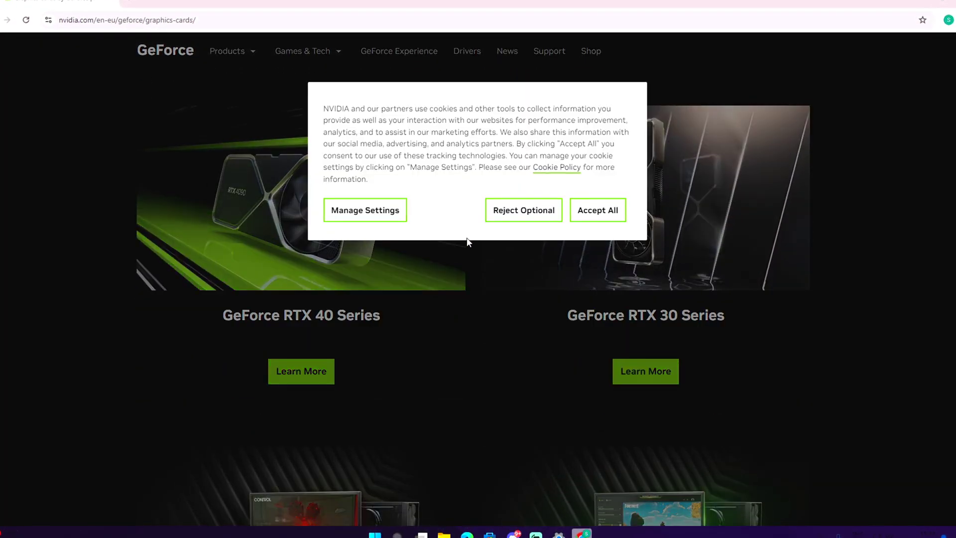
{"action": "left_click", "coordinate": [600, 209]}
{"action": "scroll", "coordinate": [482, 297], "scroll_direction": "down", "scroll_amount": 4}
{"action": "scroll", "coordinate": [482, 294], "scroll_direction": "down", "scroll_amount": 4}
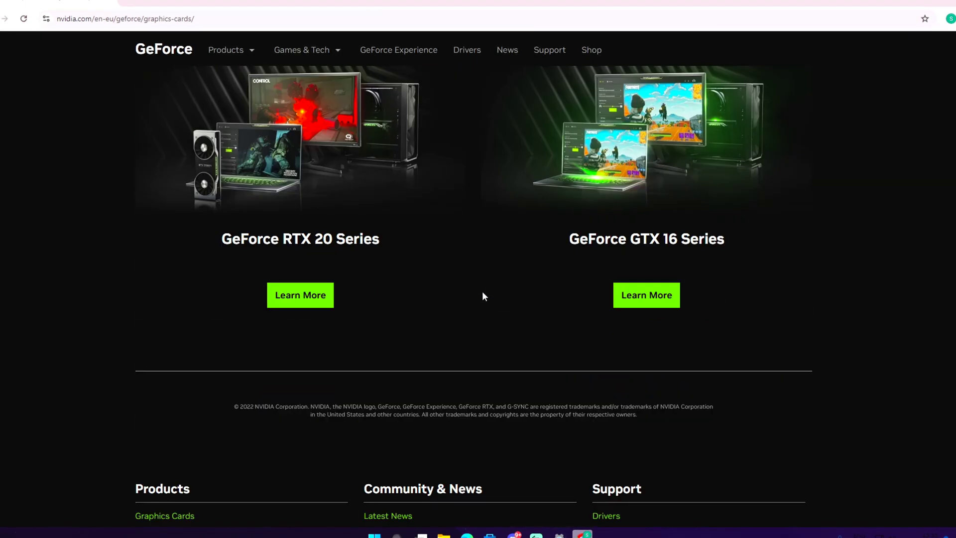
{"action": "scroll", "coordinate": [482, 289], "scroll_direction": "up", "scroll_amount": 3}
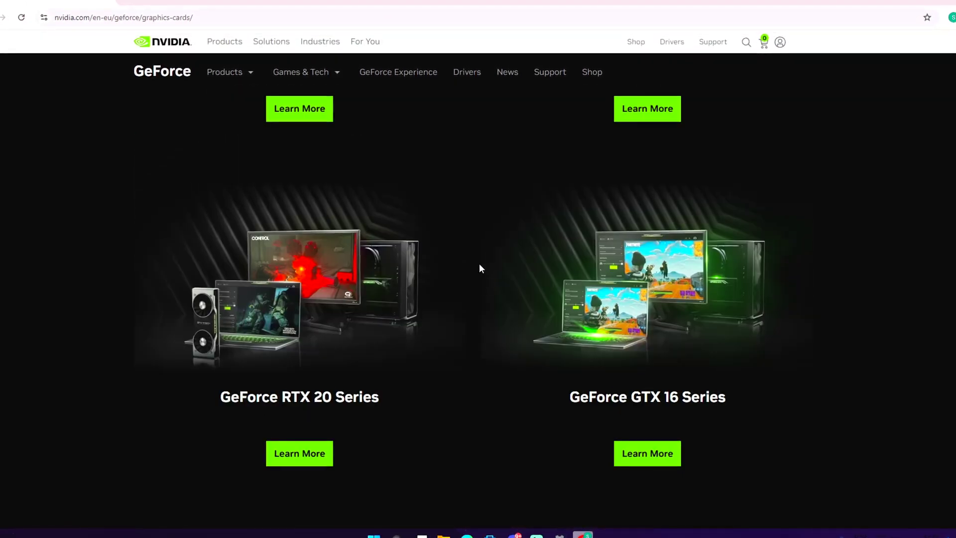
{"action": "scroll", "coordinate": [480, 267], "scroll_direction": "up", "scroll_amount": 4}
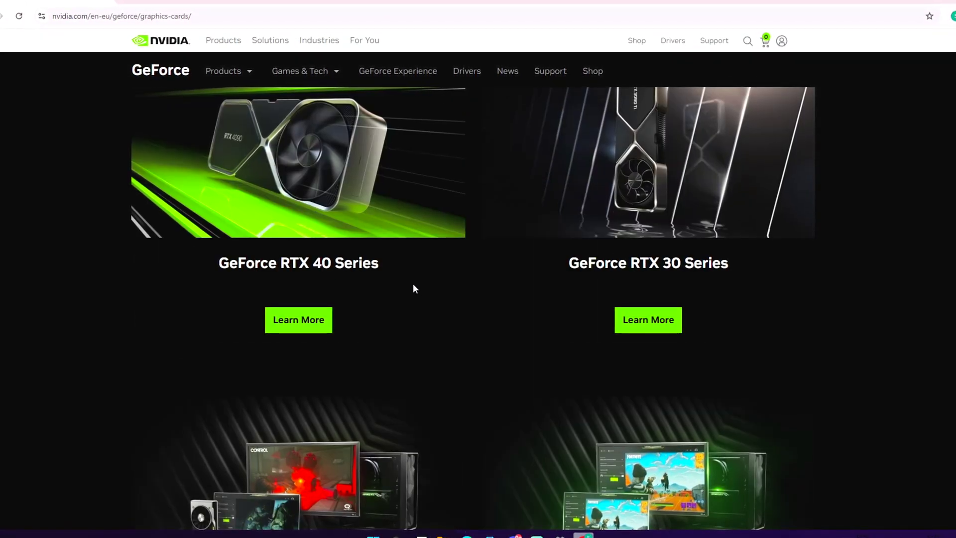
{"action": "left_click", "coordinate": [284, 43]}
{"action": "left_click", "coordinate": [238, 70]}
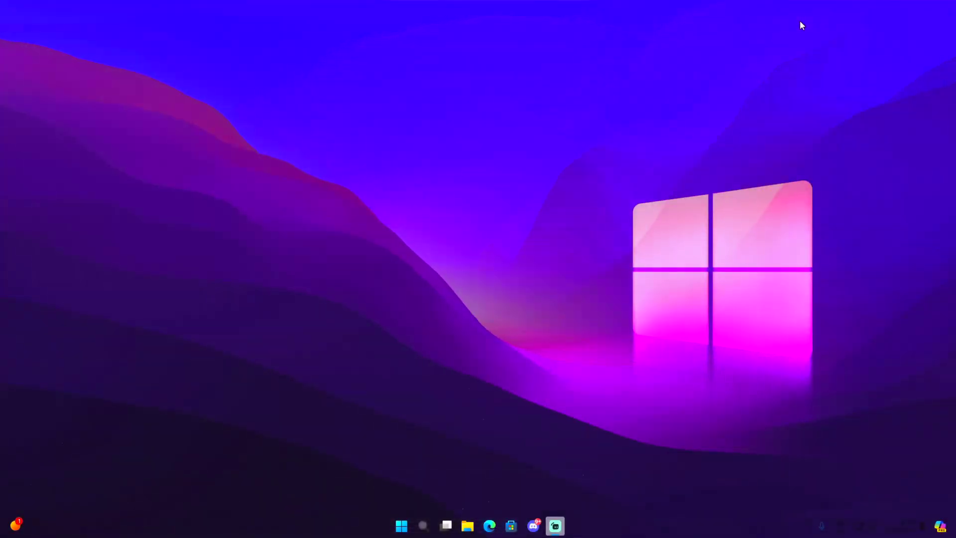
Open Windows Settings and go to the Game Mode page in the Gaming category.
{"action": "left_click", "coordinate": [423, 526]}
{"action": "type", "text": "setrti"}
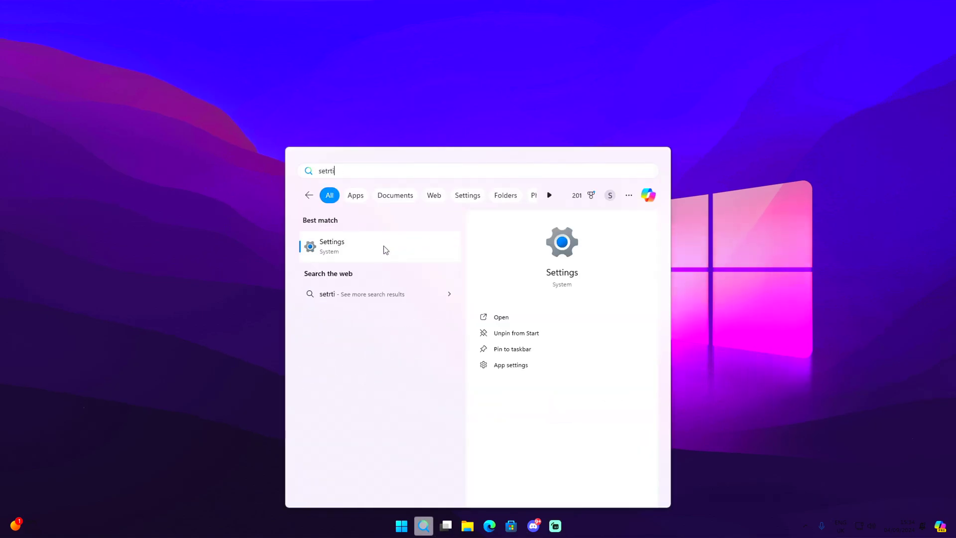
{"action": "left_click", "coordinate": [383, 250]}
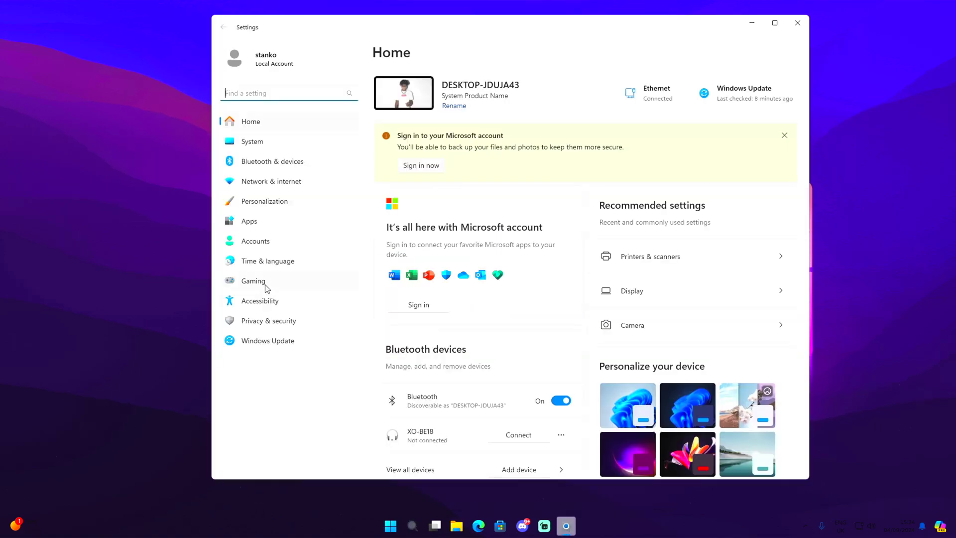
{"action": "left_click", "coordinate": [265, 284]}
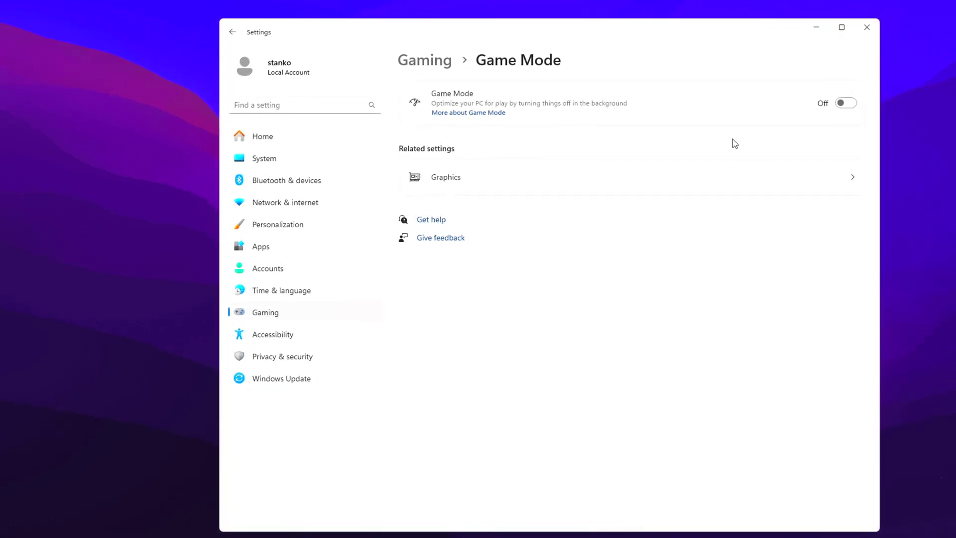
{"action": "left_click", "coordinate": [284, 336]}
{"action": "left_click", "coordinate": [456, 155]}
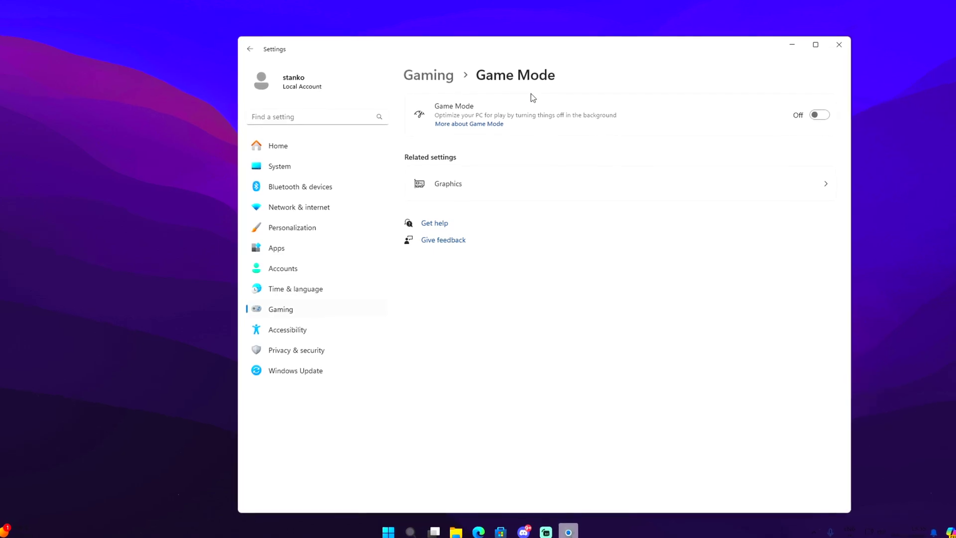
Open the Graphics settings related to Game Mode and check the default graphics settings and the desktop app browser.
{"action": "left_click", "coordinate": [499, 183]}
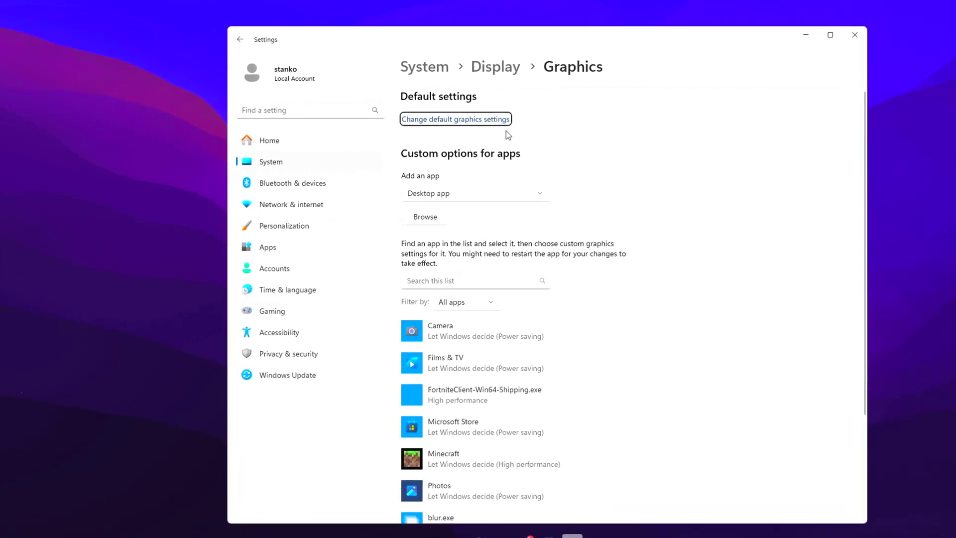
{"action": "left_click", "coordinate": [447, 118]}
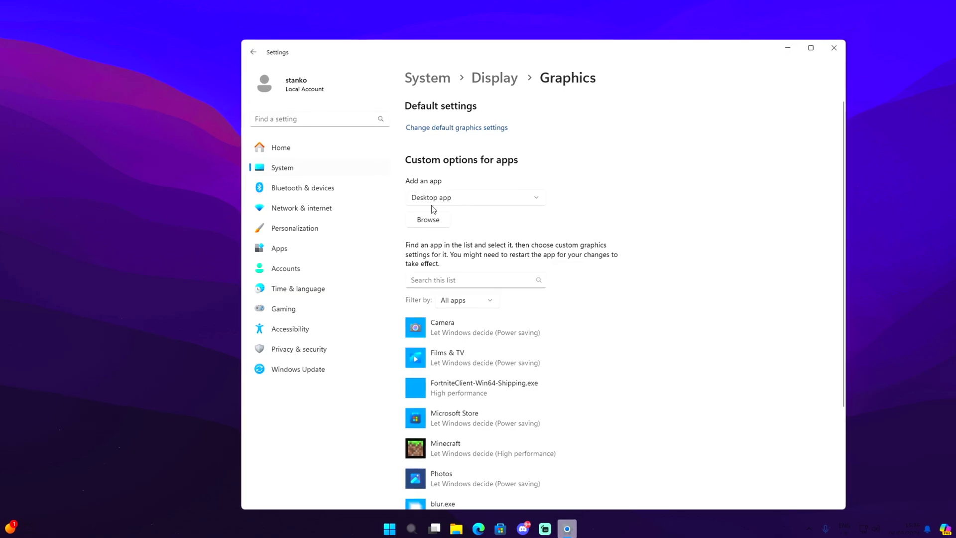
{"action": "left_click", "coordinate": [434, 222]}
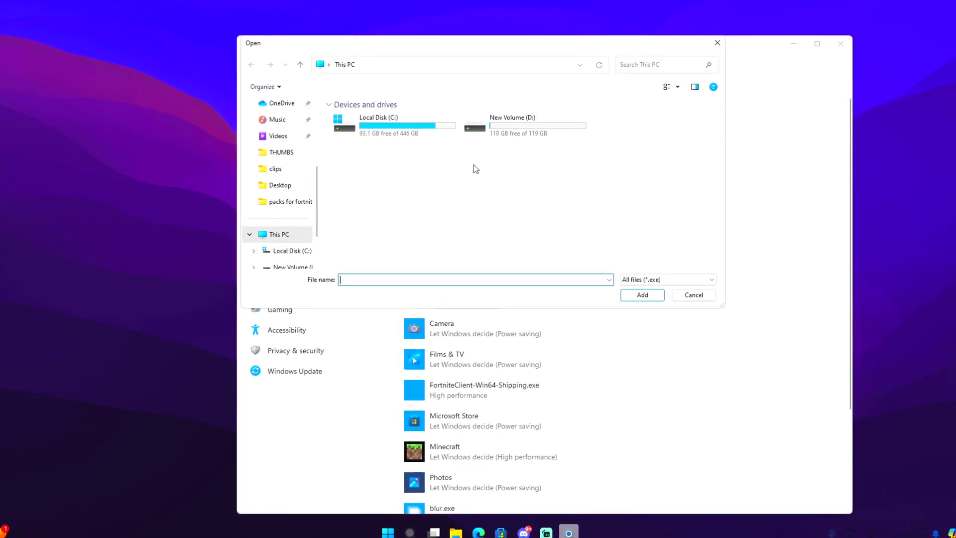
{"action": "left_click", "coordinate": [721, 39]}
Save the graphics preference of FortniteClient-Win64-Shipping.exe as High performance.
{"action": "scroll", "coordinate": [521, 202], "scroll_direction": "down", "scroll_amount": 3}
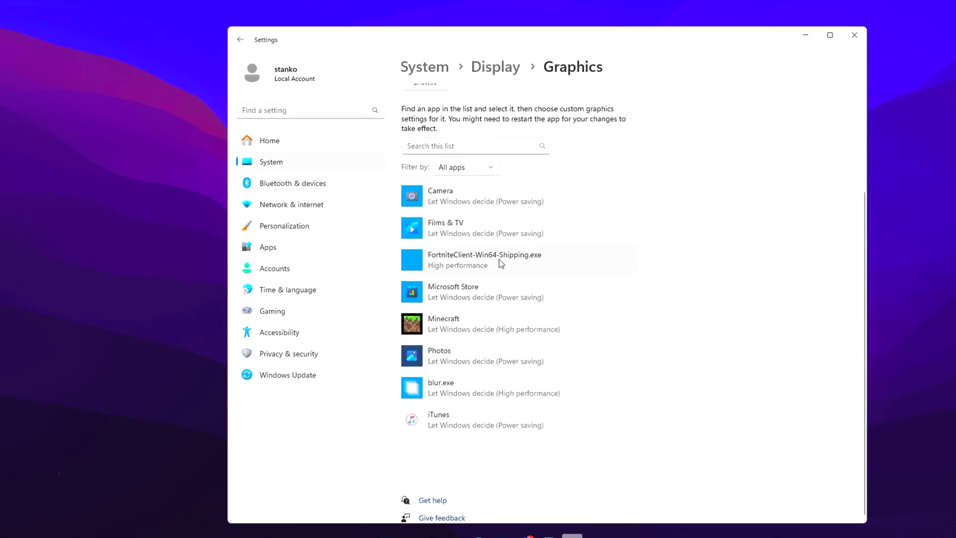
{"action": "left_click", "coordinate": [493, 256]}
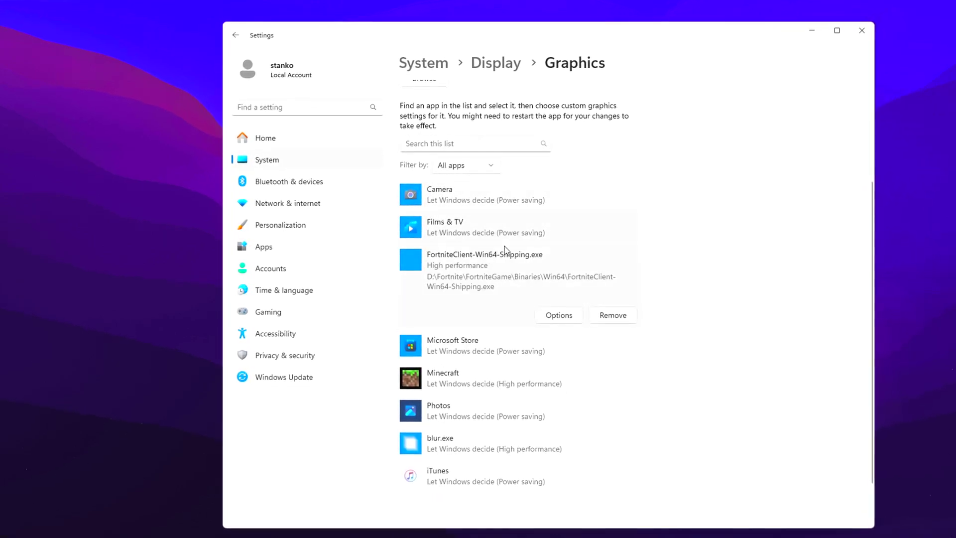
{"action": "left_click", "coordinate": [557, 317]}
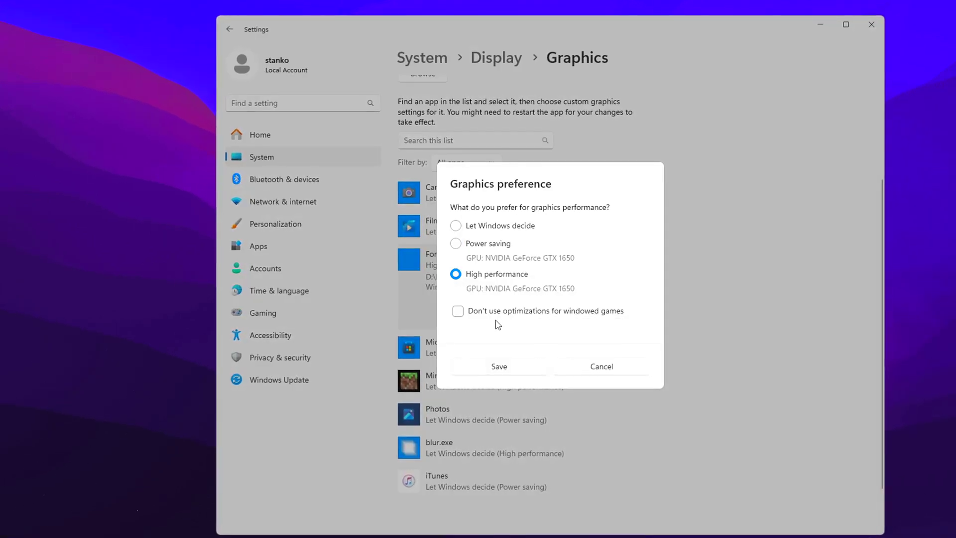
{"action": "left_click", "coordinate": [502, 370]}
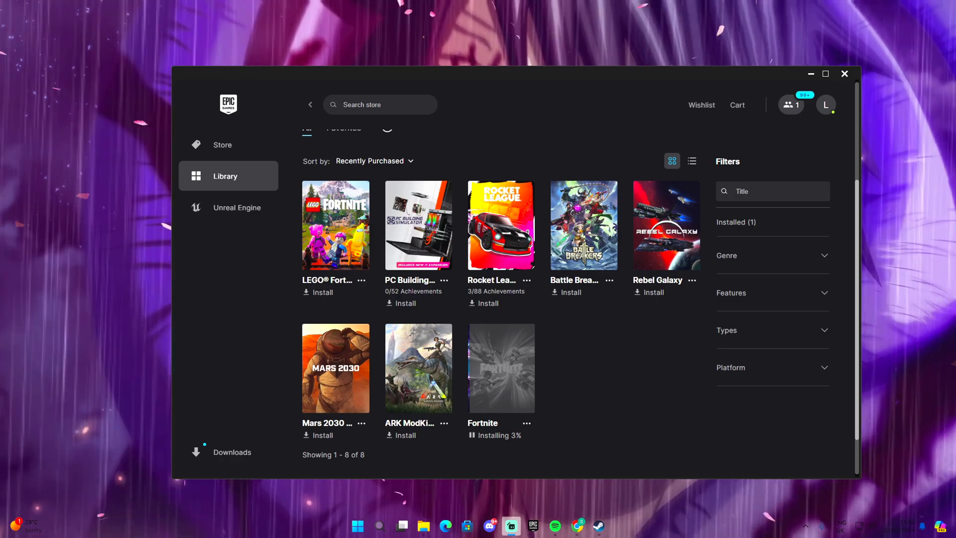
Open the Epic Games Launcher settings and review the preferences and desktop notification options.
{"action": "left_click", "coordinate": [825, 105]}
{"action": "left_click", "coordinate": [720, 290]}
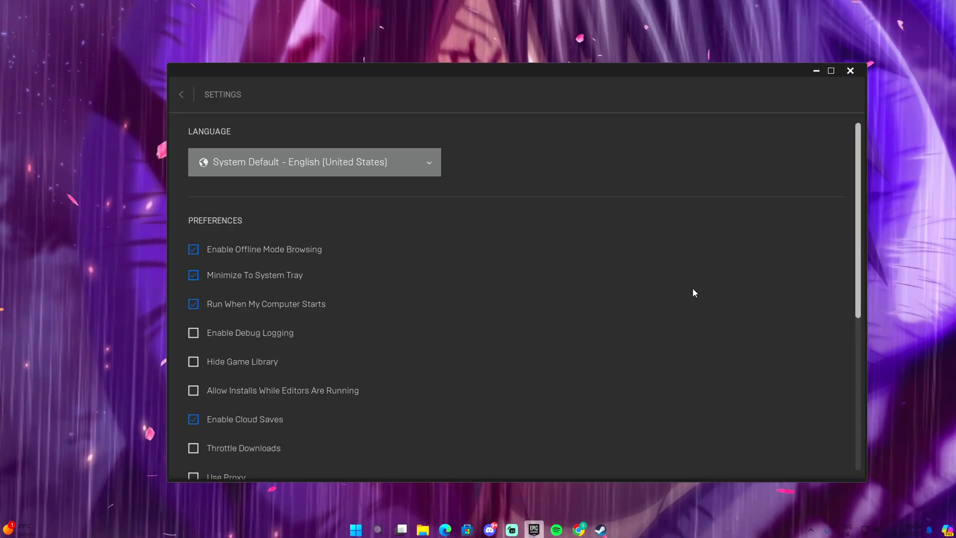
{"action": "scroll", "coordinate": [274, 294], "scroll_direction": "down", "scroll_amount": 5}
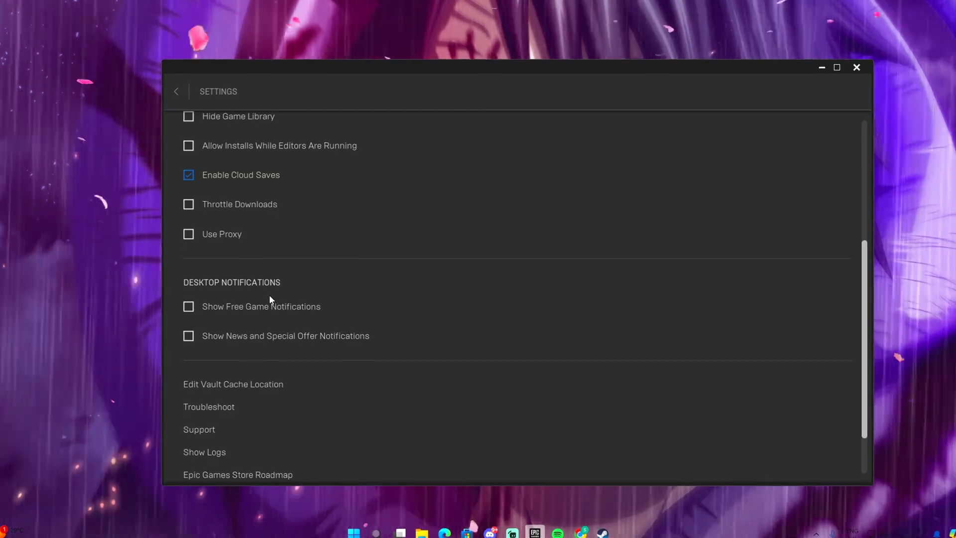
{"action": "scroll", "coordinate": [270, 297], "scroll_direction": "up", "scroll_amount": 3}
{"action": "scroll", "coordinate": [262, 280], "scroll_direction": "down", "scroll_amount": 2}
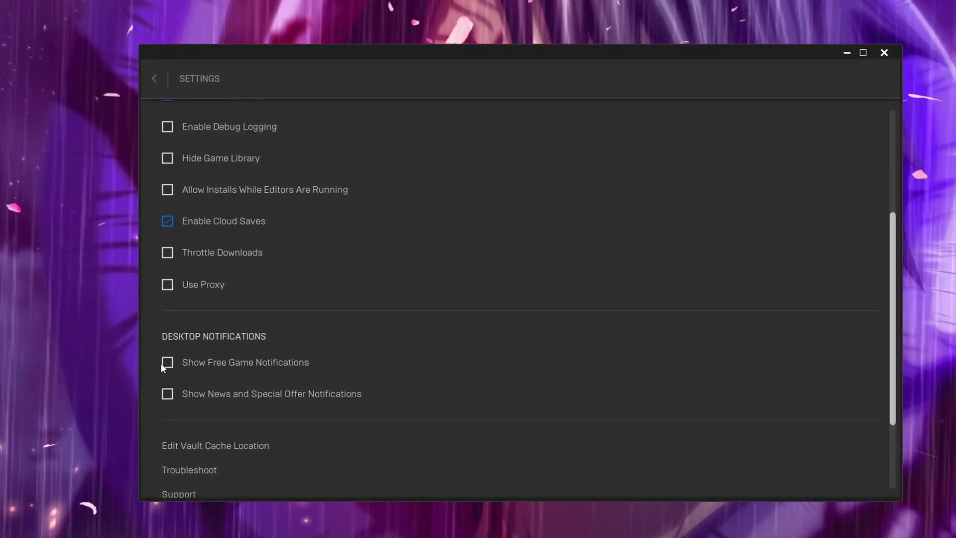
Review the language and preferences options in the launcher settings.
{"action": "scroll", "coordinate": [182, 341], "scroll_direction": "up", "scroll_amount": 3}
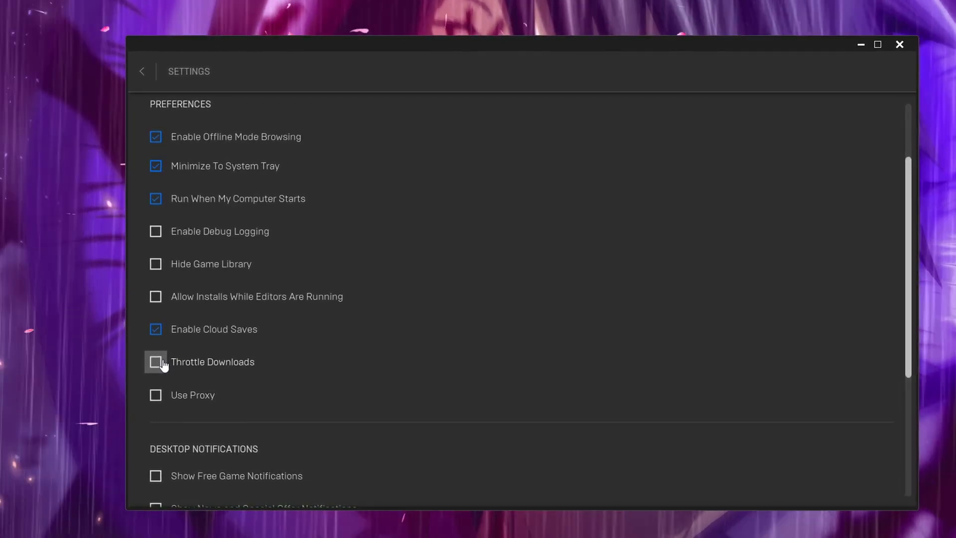
{"action": "scroll", "coordinate": [165, 229], "scroll_direction": "up", "scroll_amount": 3}
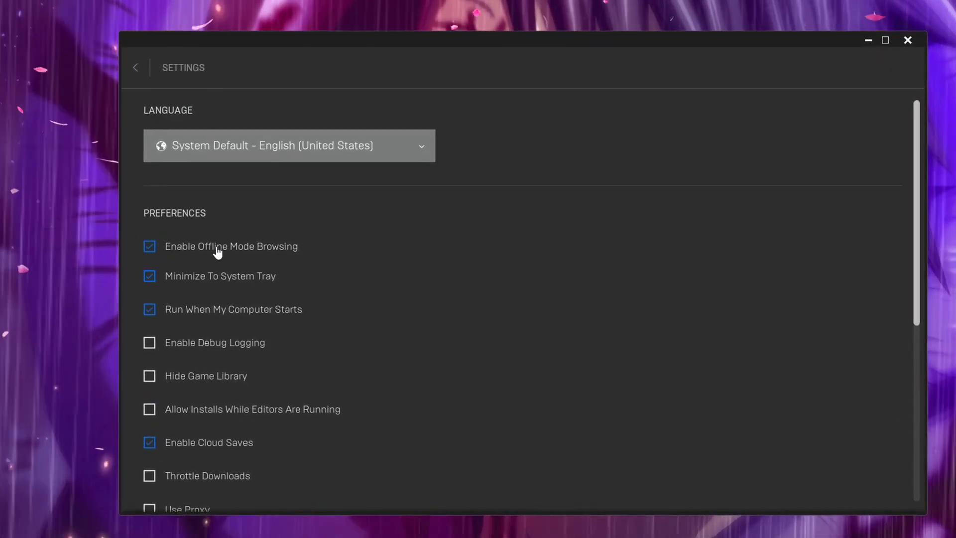
{"action": "scroll", "coordinate": [189, 269], "scroll_direction": "down", "scroll_amount": 1}
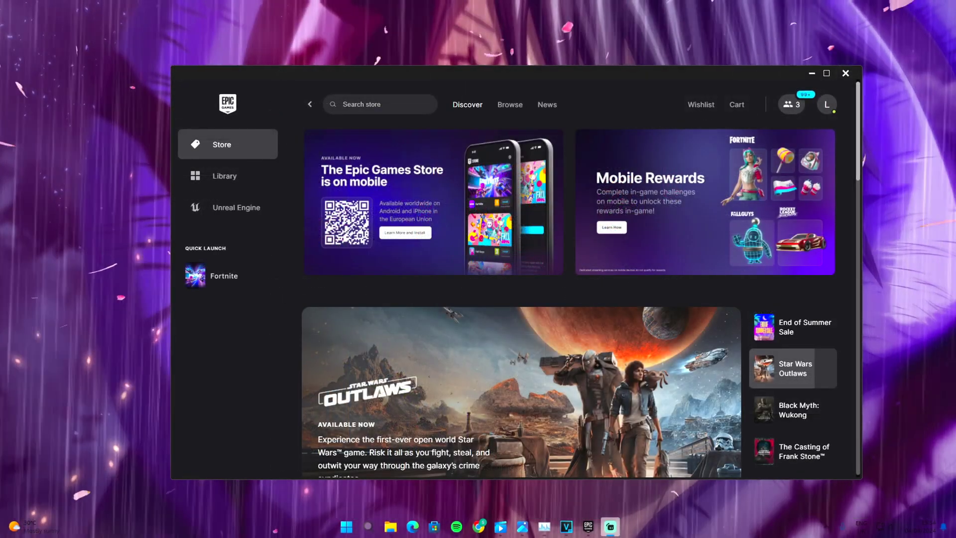
Open Fortnite's installation options from the Library and review which components are selected.
{"action": "left_click", "coordinate": [223, 176]}
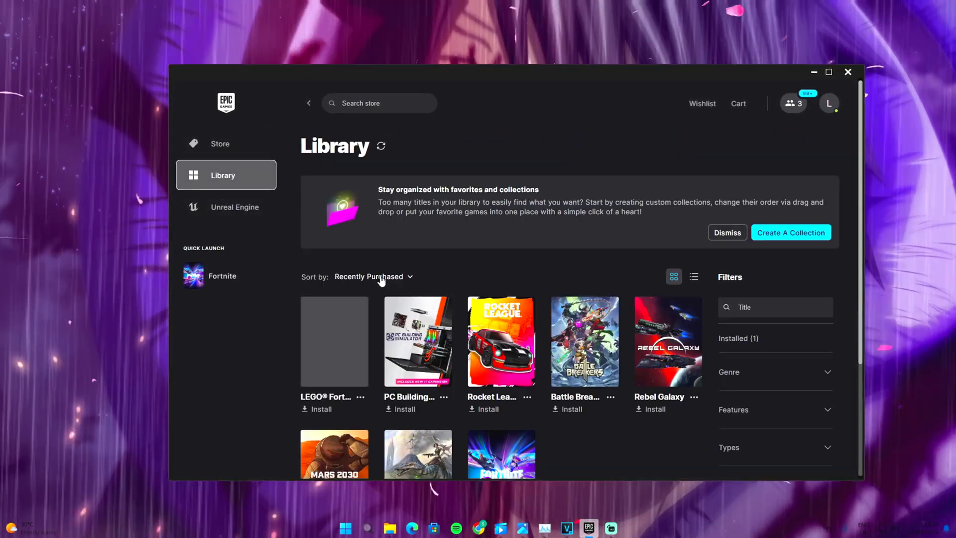
{"action": "scroll", "coordinate": [381, 280], "scroll_direction": "down", "scroll_amount": 2}
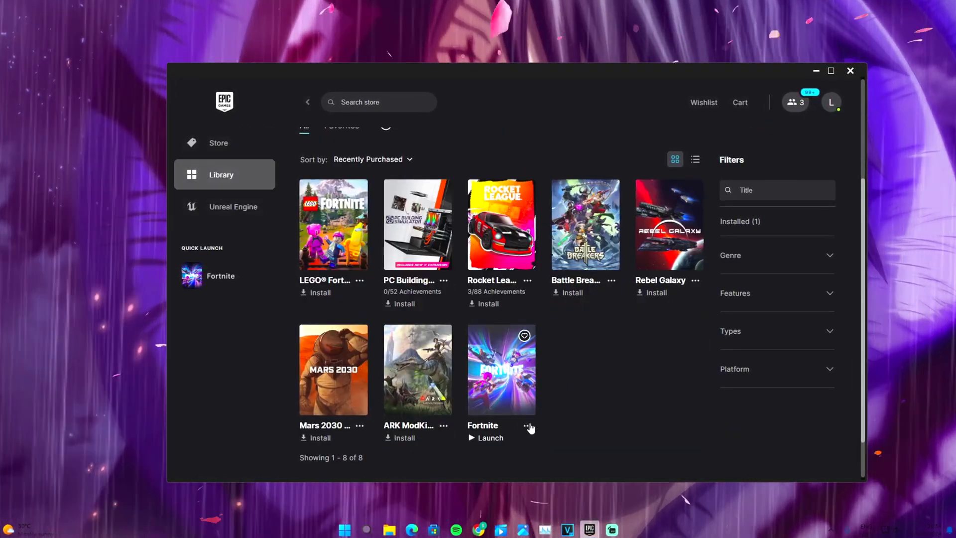
{"action": "left_click", "coordinate": [529, 428]}
{"action": "left_click", "coordinate": [555, 286]}
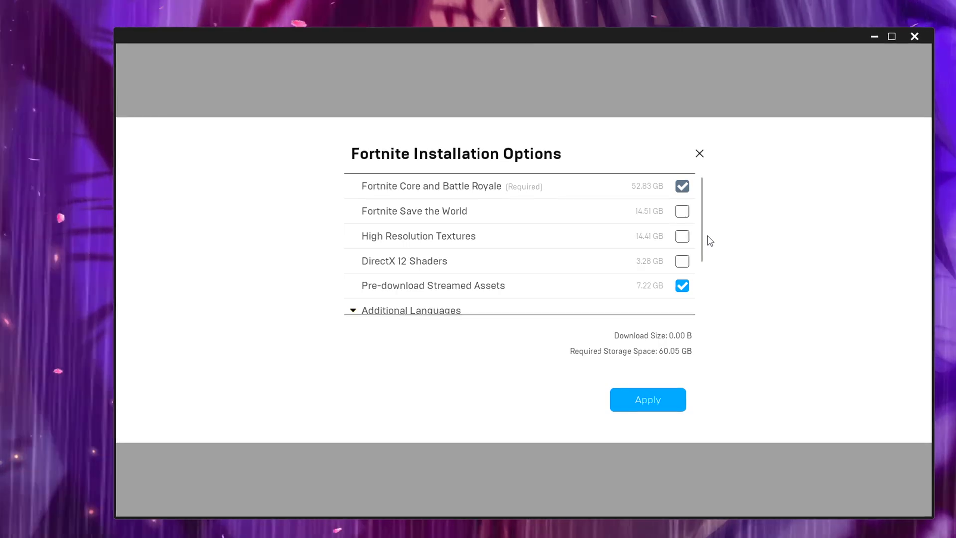
{"action": "mouse_move", "coordinate": [411, 266]}
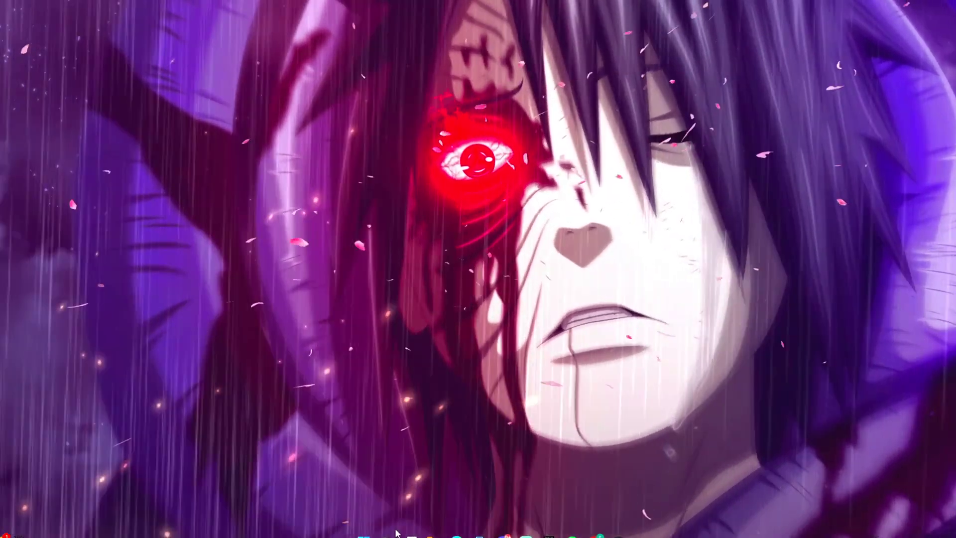
Open the Windows restore point settings, create a restore point described as "balls", and close System Properties.
{"action": "key", "text": "super+s"}
{"action": "type", "text": "create a"}
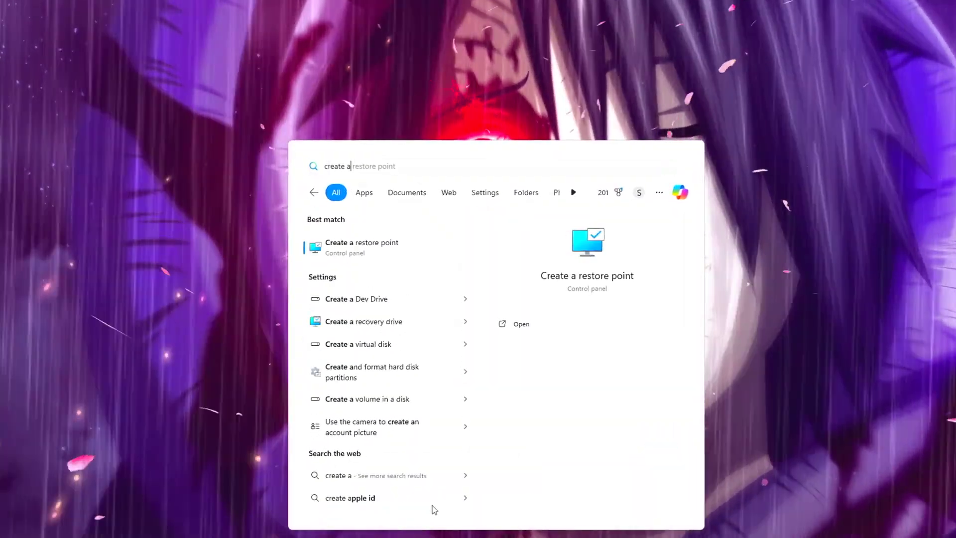
{"action": "key", "text": "Return"}
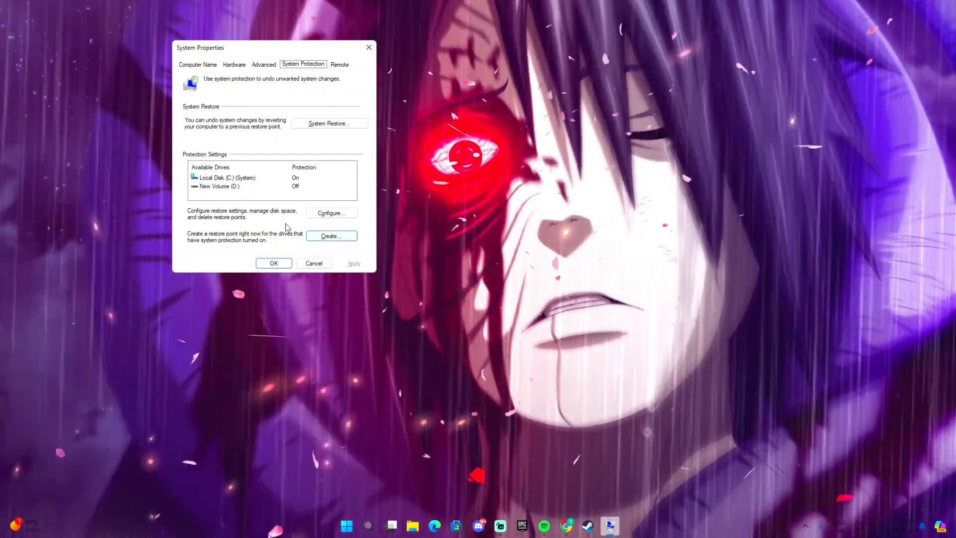
{"action": "left_click", "coordinate": [326, 236]}
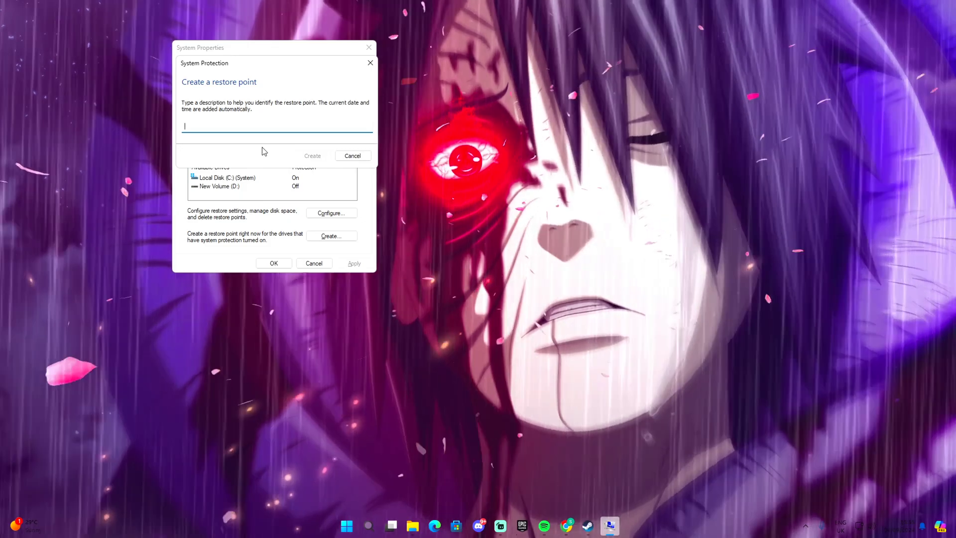
{"action": "type", "text": "balls"}
{"action": "key", "text": "Return"}
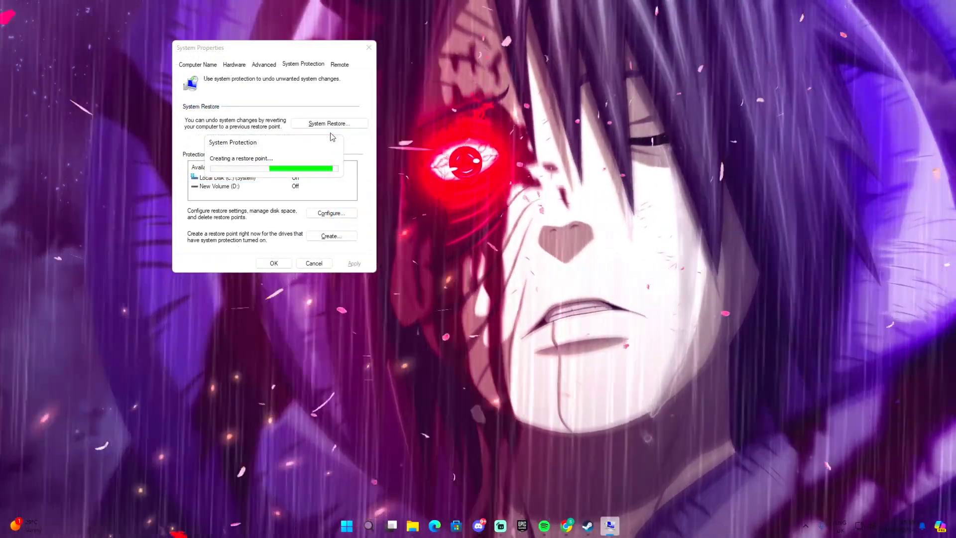
{"action": "left_click", "coordinate": [335, 163]}
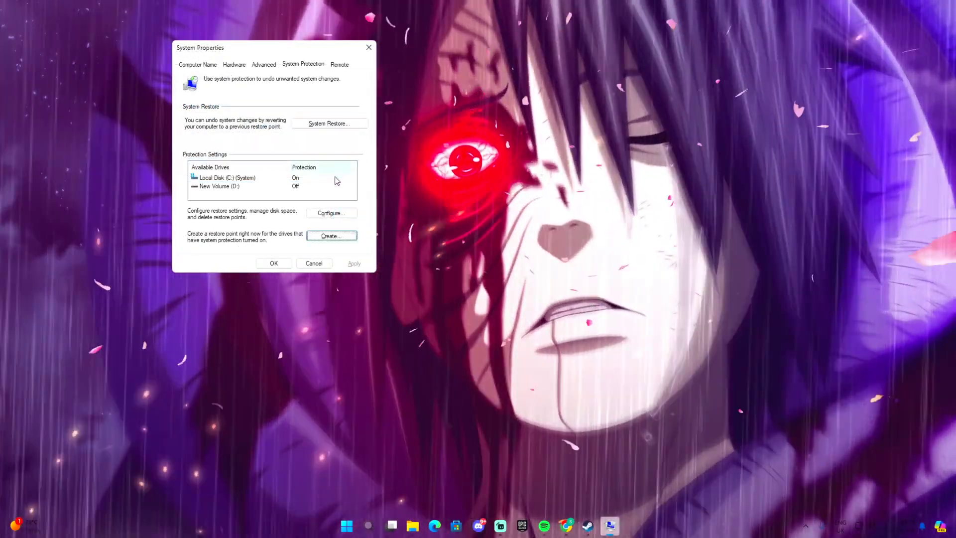
{"action": "left_click", "coordinate": [273, 263]}
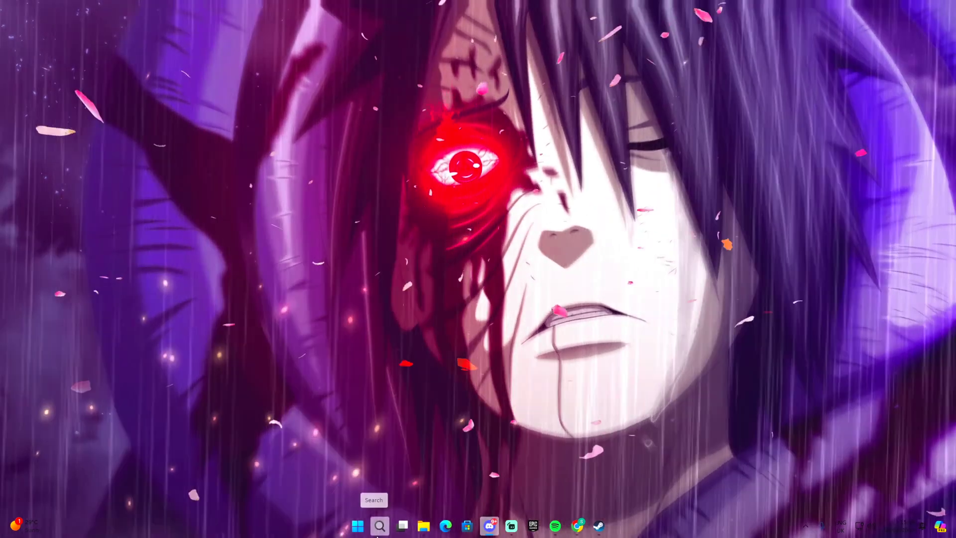
Open Registry Editor and export the HKEY_LOCAL_MACHINE branch as a registration file named "backup".
{"action": "left_click", "coordinate": [368, 526]}
{"action": "type", "text": "registry"}
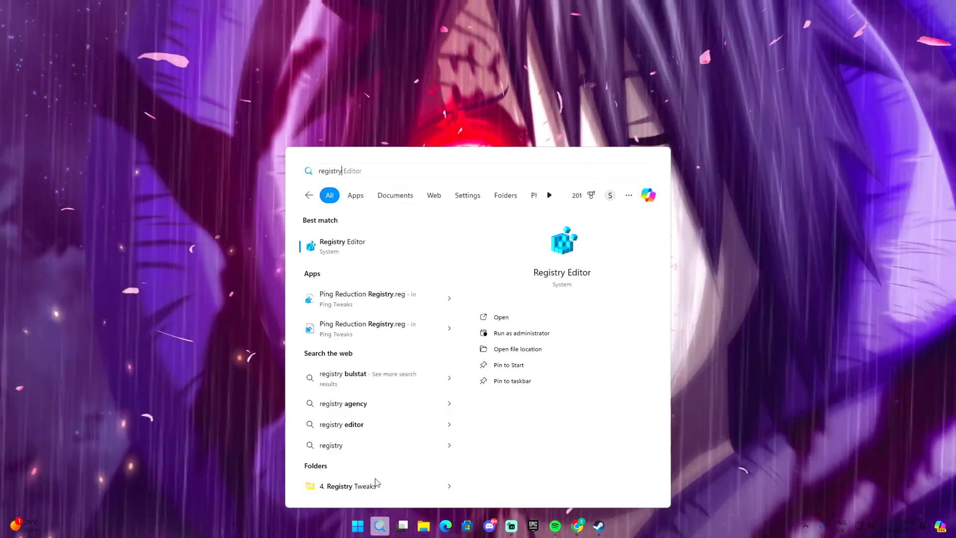
{"action": "key", "text": "Return"}
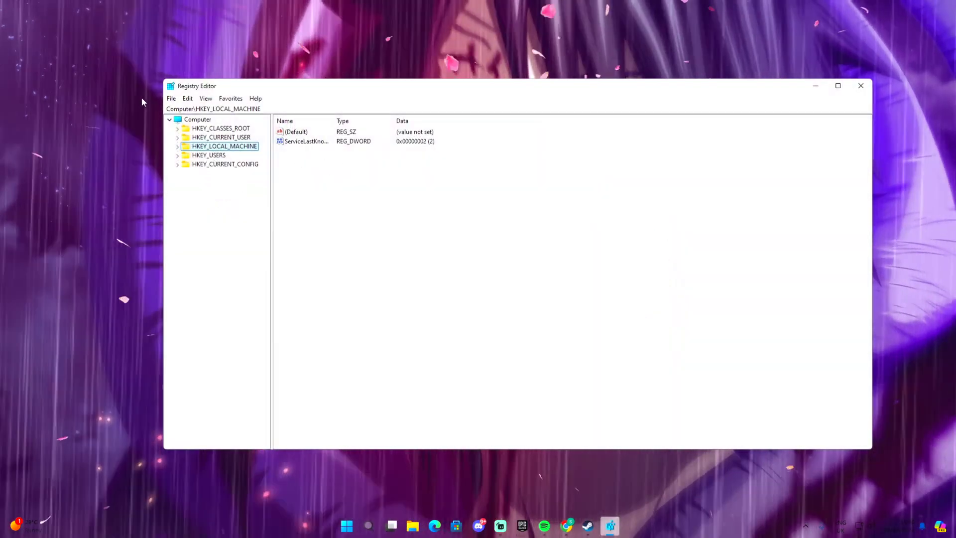
{"action": "left_click", "coordinate": [172, 102]}
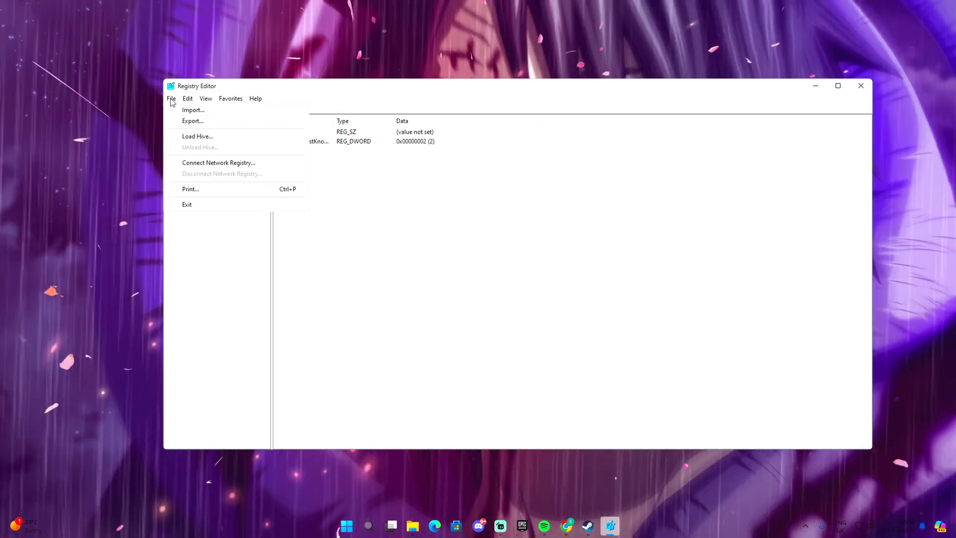
{"action": "left_click", "coordinate": [192, 121]}
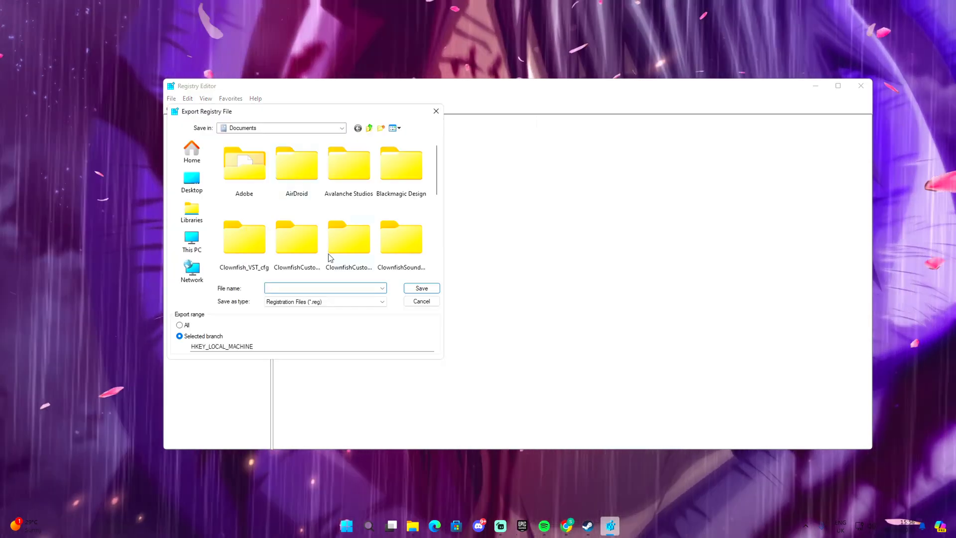
{"action": "type", "text": "backup"}
{"action": "key", "text": "Return"}
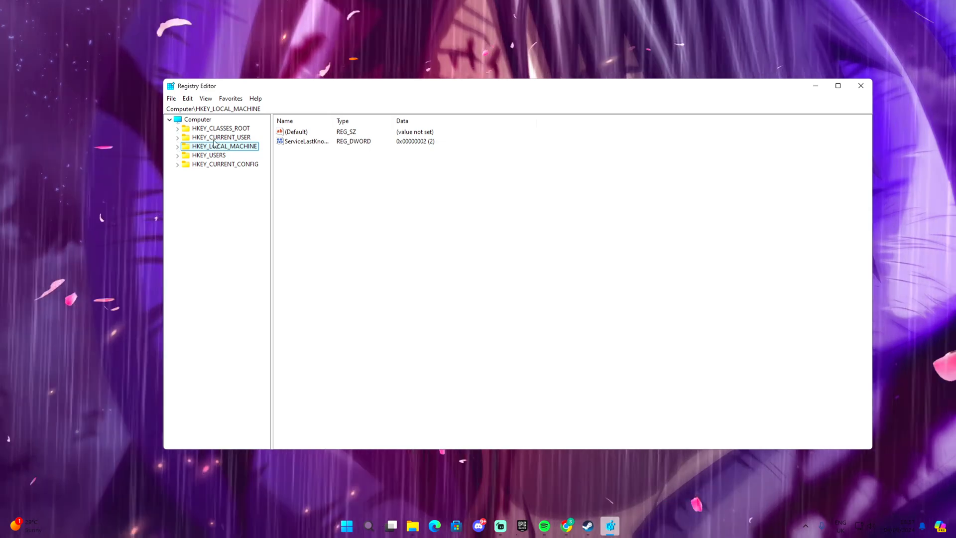
Navigate to the registry key HKEY_LOCAL_MACHINE\SYSTEM\CurrentControlSet\Control\PriorityControl.
{"action": "left_click", "coordinate": [172, 120]}
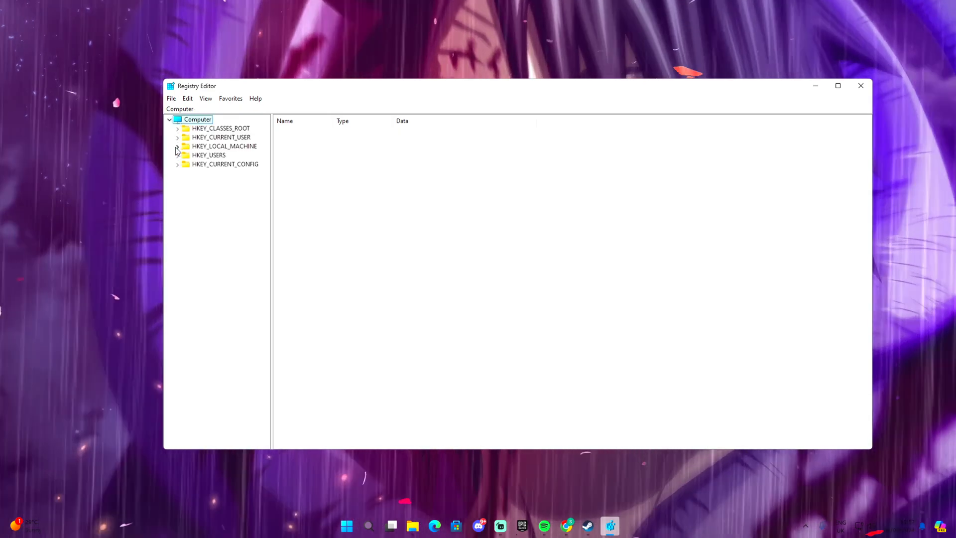
{"action": "left_click", "coordinate": [177, 146]}
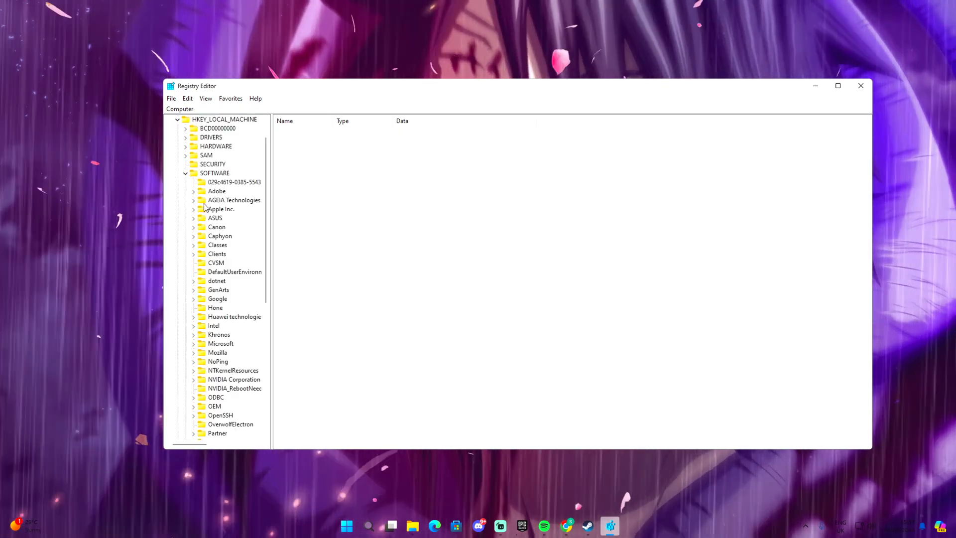
{"action": "scroll", "coordinate": [217, 219], "scroll_direction": "down", "scroll_amount": 1}
{"action": "scroll", "coordinate": [209, 213], "scroll_direction": "up", "scroll_amount": 1}
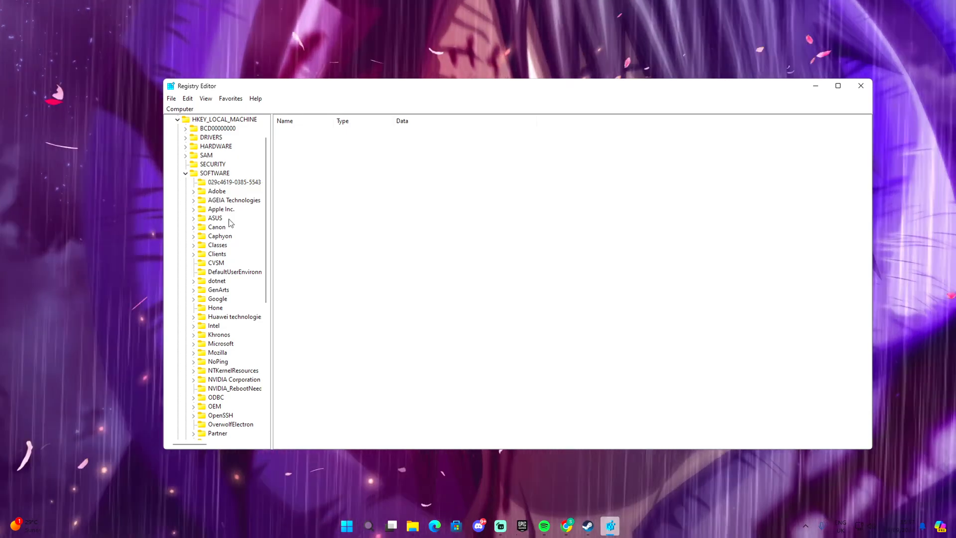
{"action": "scroll", "coordinate": [230, 223], "scroll_direction": "down", "scroll_amount": 8}
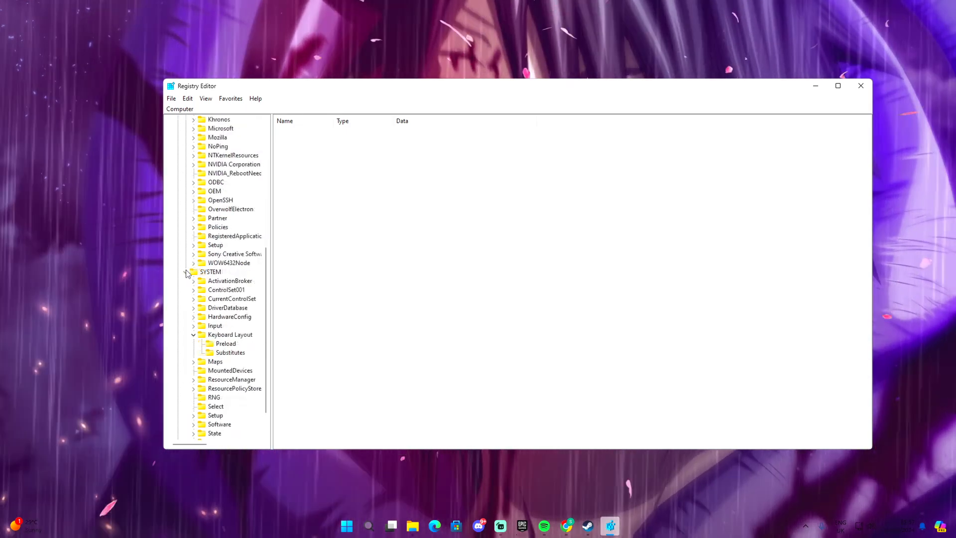
{"action": "scroll", "coordinate": [196, 268], "scroll_direction": "down", "scroll_amount": 2}
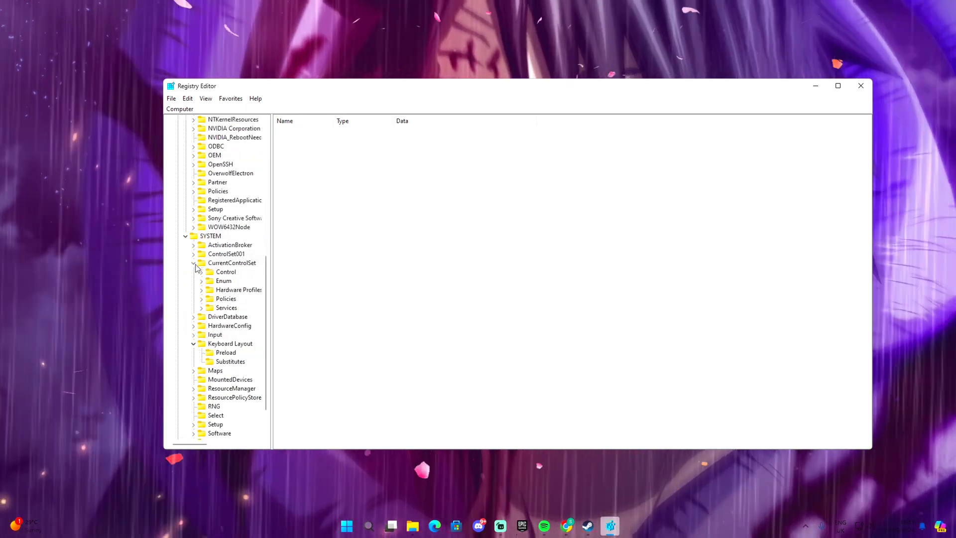
{"action": "left_click", "coordinate": [200, 272]}
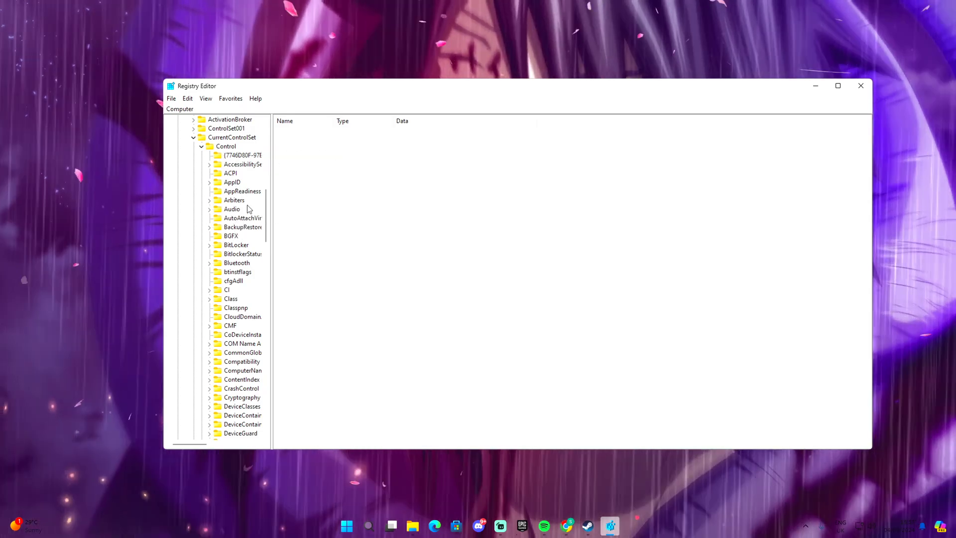
{"action": "scroll", "coordinate": [238, 258], "scroll_direction": "down", "scroll_amount": 8}
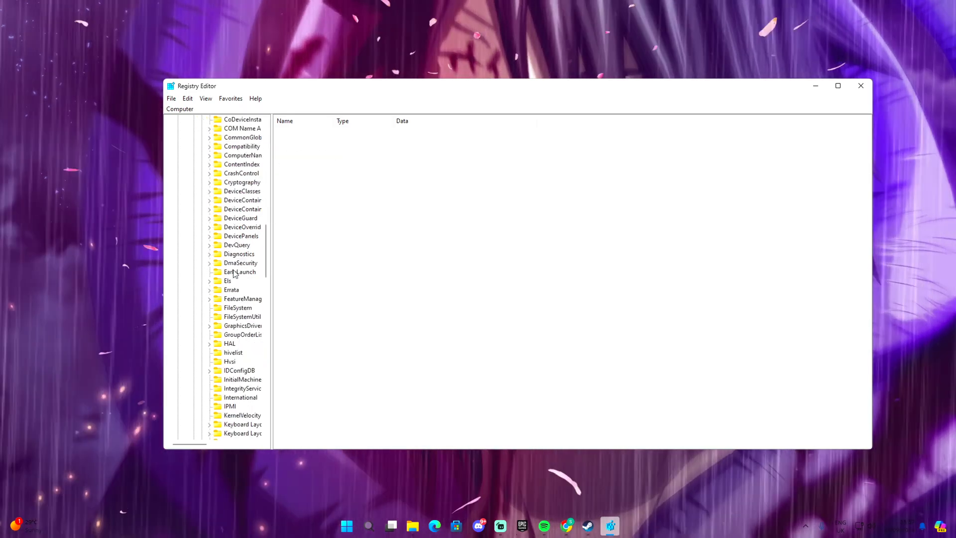
{"action": "scroll", "coordinate": [235, 335], "scroll_direction": "down", "scroll_amount": 4}
{"action": "scroll", "coordinate": [236, 321], "scroll_direction": "down", "scroll_amount": 13}
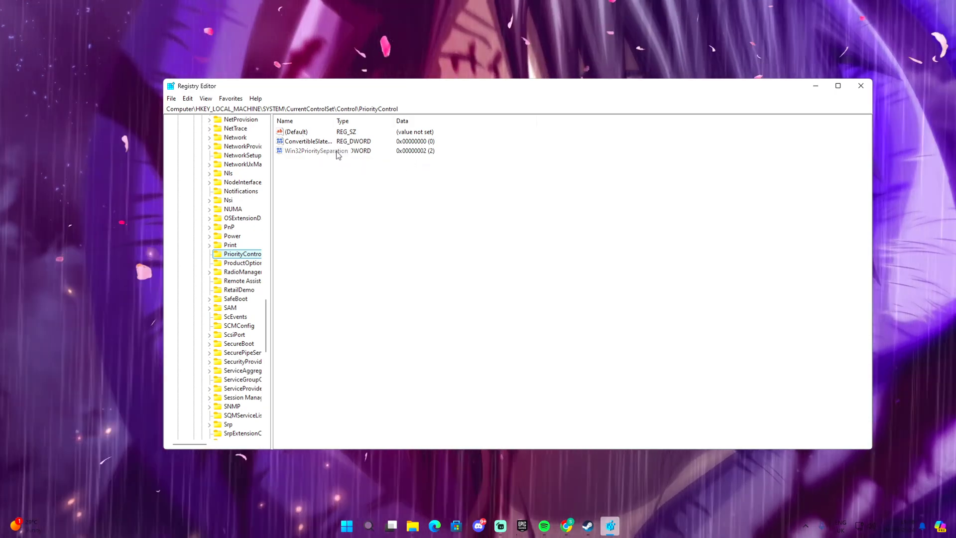
Set the Win32PrioritySeparation value to hexadecimal 1a and close Registry Editor.
{"action": "double_click", "coordinate": [364, 152]}
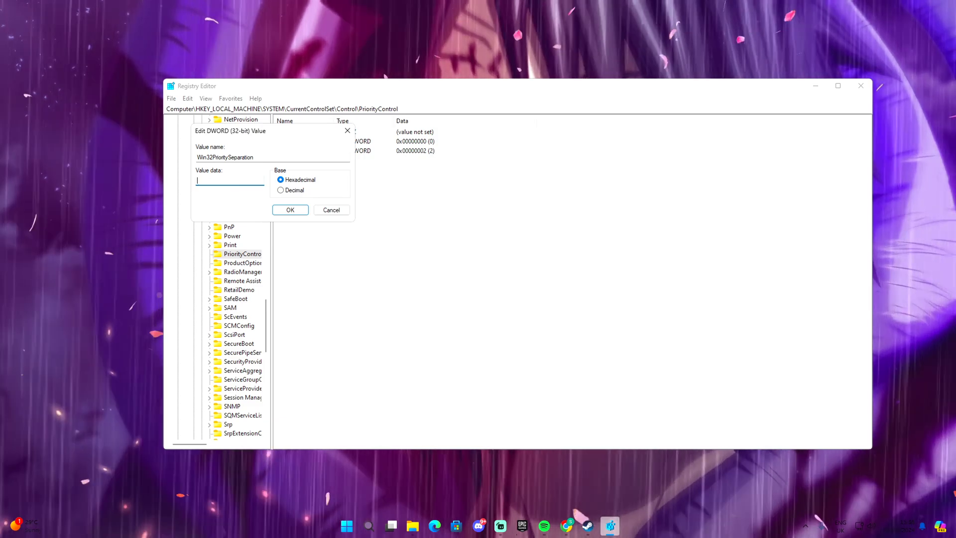
{"action": "left_click", "coordinate": [298, 209]}
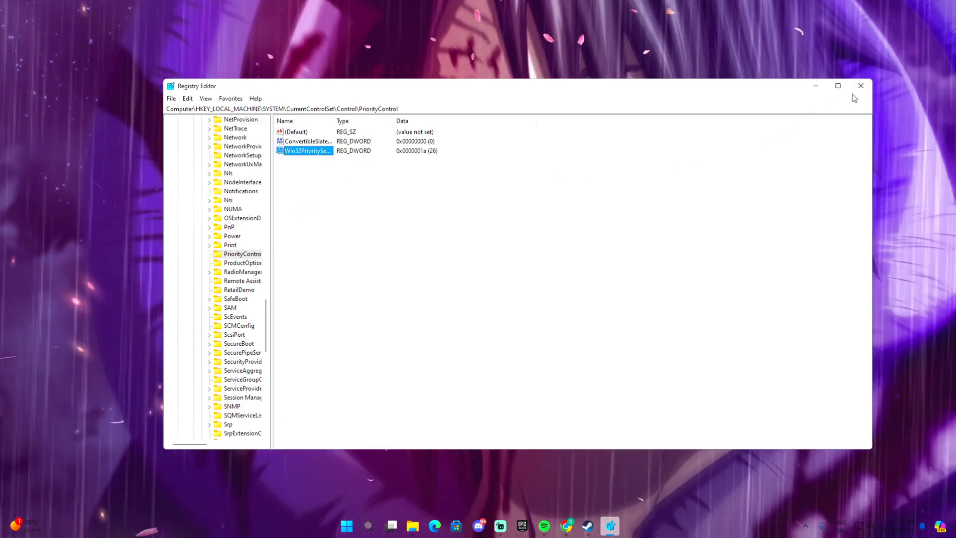
{"action": "left_click", "coordinate": [858, 90]}
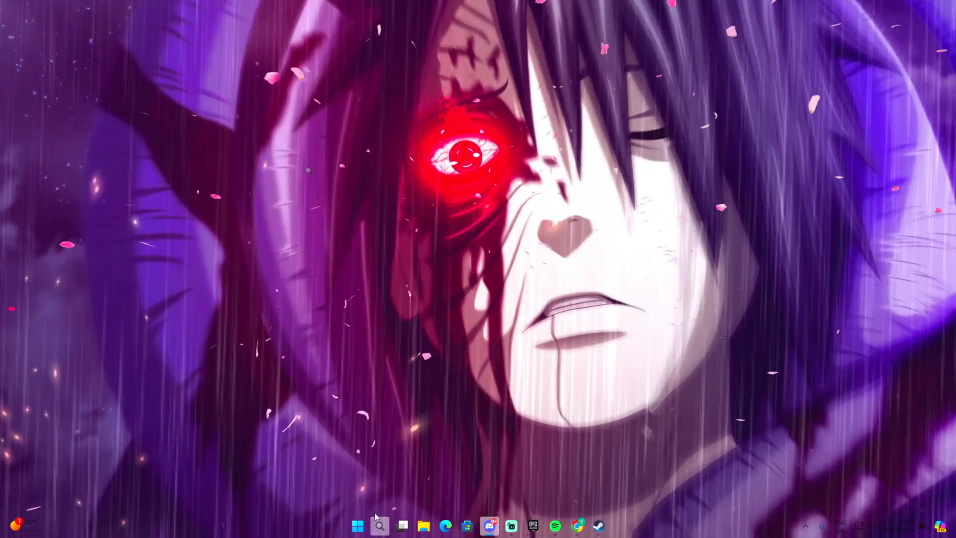
{"action": "left_click", "coordinate": [380, 526]}
{"action": "type", "text": "windows"}
{"action": "left_click", "coordinate": [364, 334]}
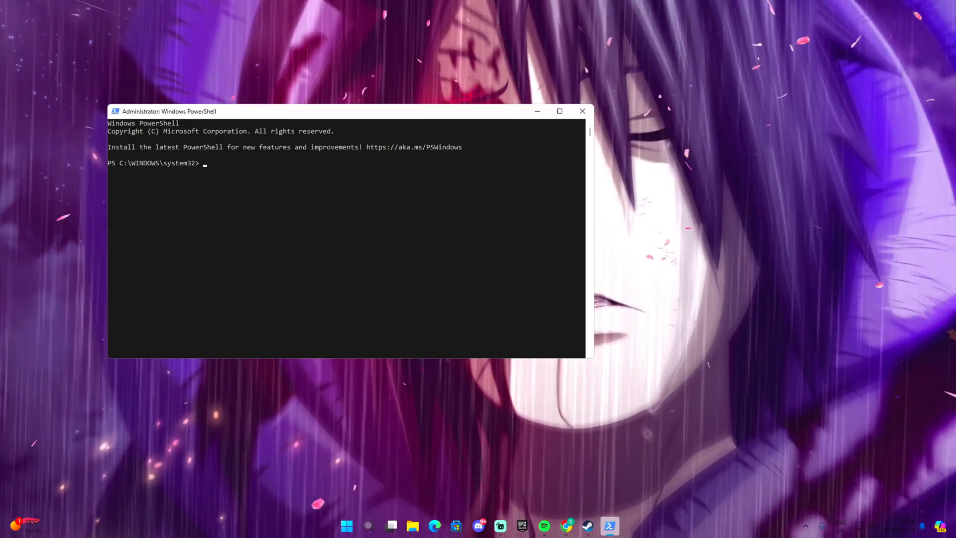
{"action": "left_click", "coordinate": [208, 164]}
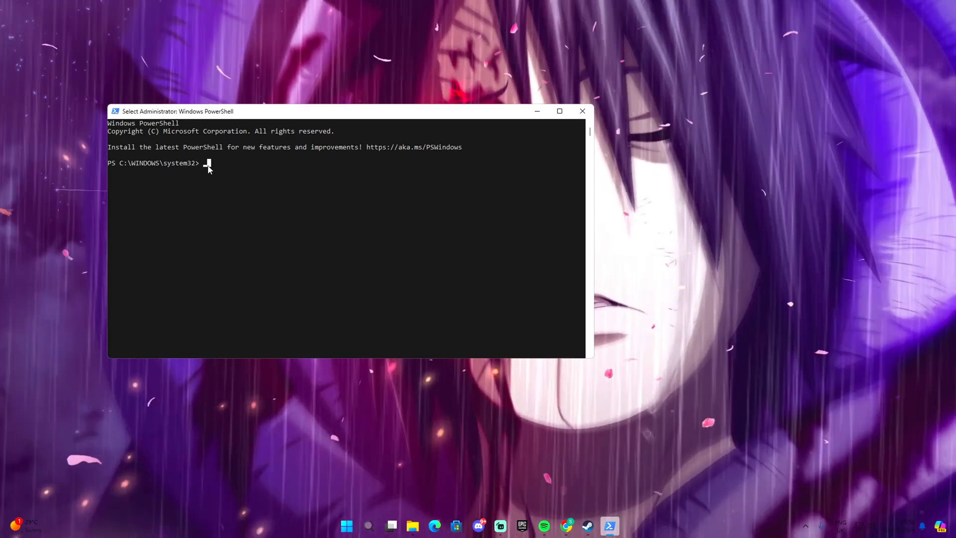
{"action": "type", "text": "irm \"https://christitus.com/win\" | iex"}
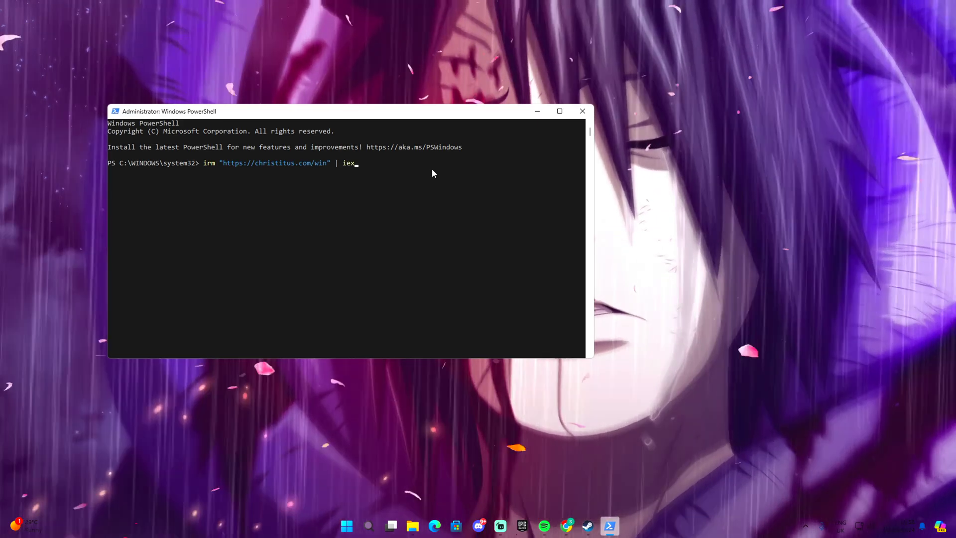
{"action": "key", "text": "Return"}
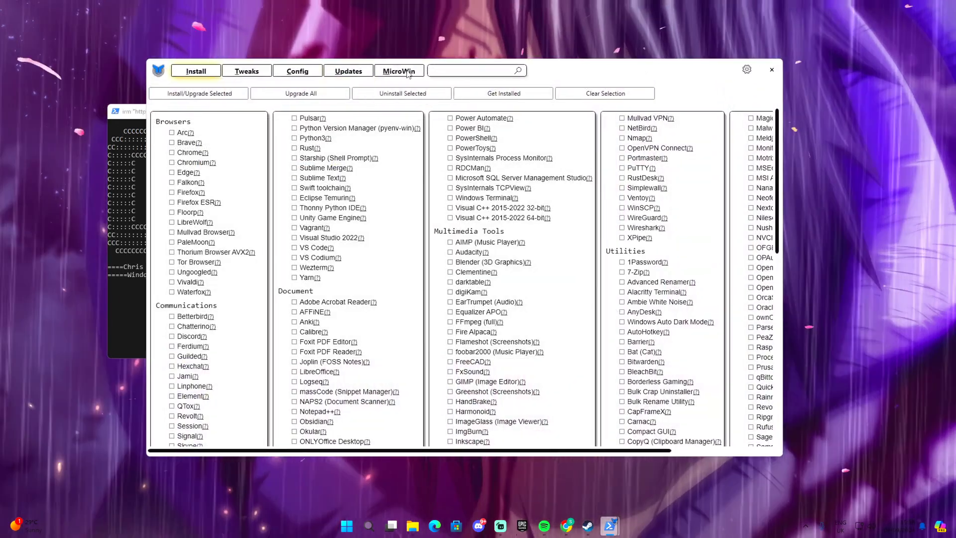
Run all Essential Tweaks plus the chosen Advanced Tweaks, including Disable Background Apps, Disable Fullscreen Optimizations and Remove OneDrive.
{"action": "left_click", "coordinate": [265, 74]}
{"action": "scroll", "coordinate": [249, 179], "scroll_direction": "down", "scroll_amount": 5}
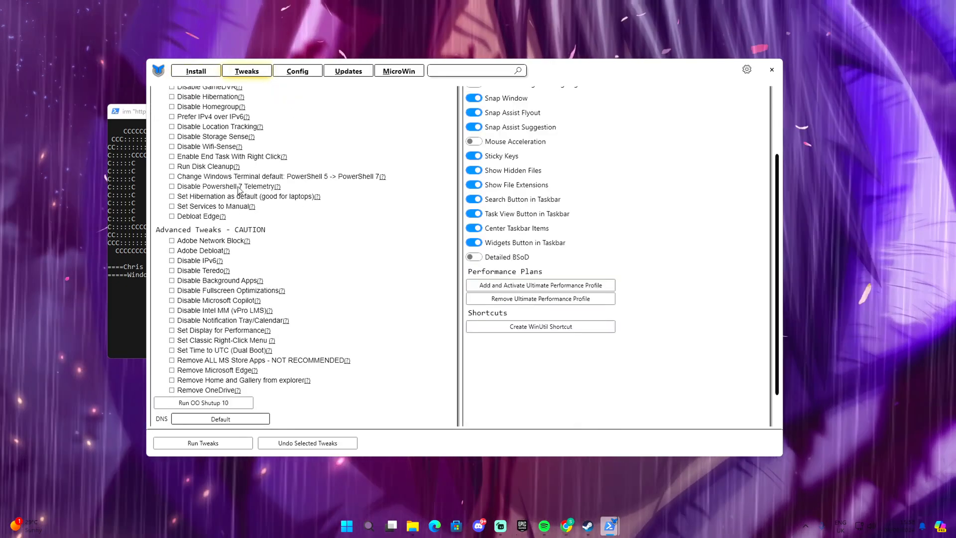
{"action": "scroll", "coordinate": [539, 294], "scroll_direction": "up", "scroll_amount": 2}
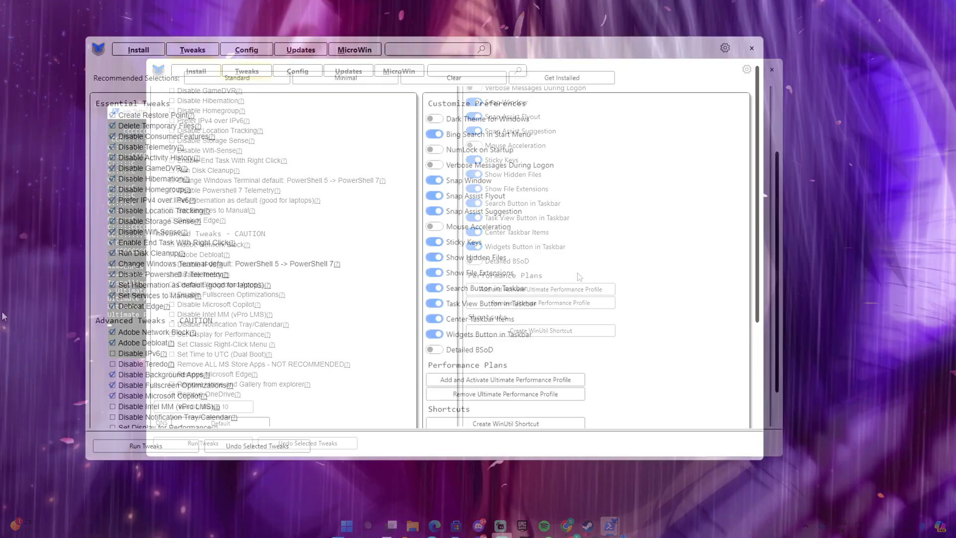
{"action": "mouse_move", "coordinate": [337, 264]}
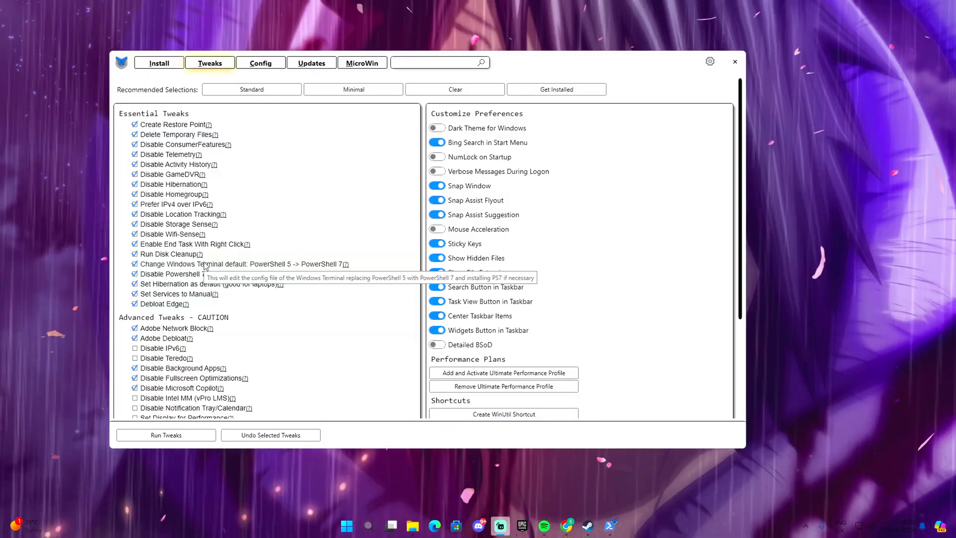
{"action": "mouse_move", "coordinate": [185, 199]}
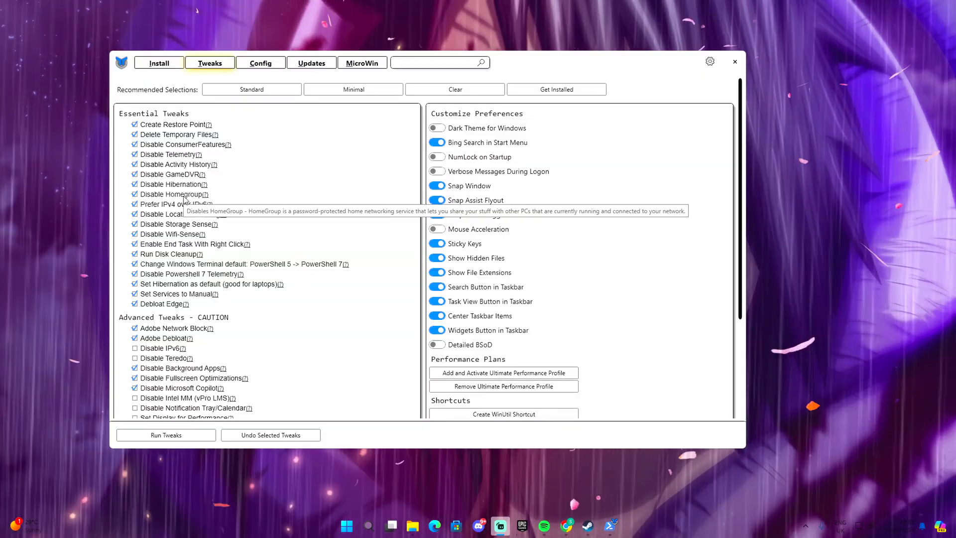
{"action": "scroll", "coordinate": [388, 251], "scroll_direction": "down", "scroll_amount": 3}
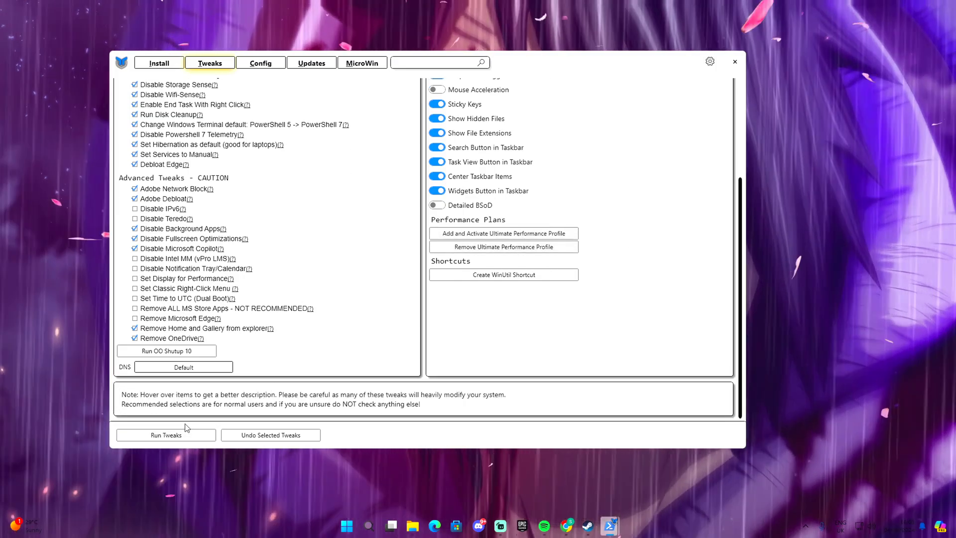
{"action": "left_click", "coordinate": [189, 431]}
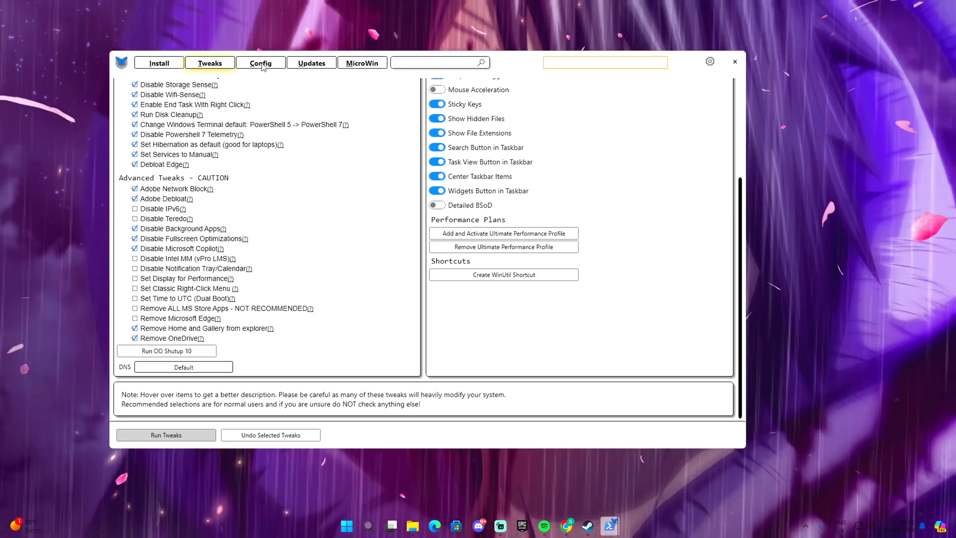
Look at the utility's Config page and go on to its Windows Updates options.
{"action": "left_click", "coordinate": [262, 66]}
{"action": "left_click", "coordinate": [314, 64]}
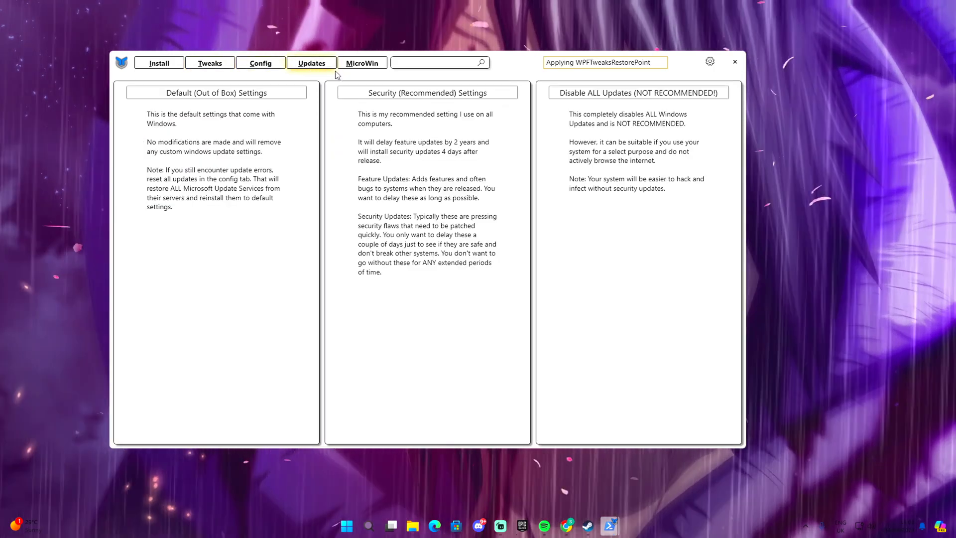